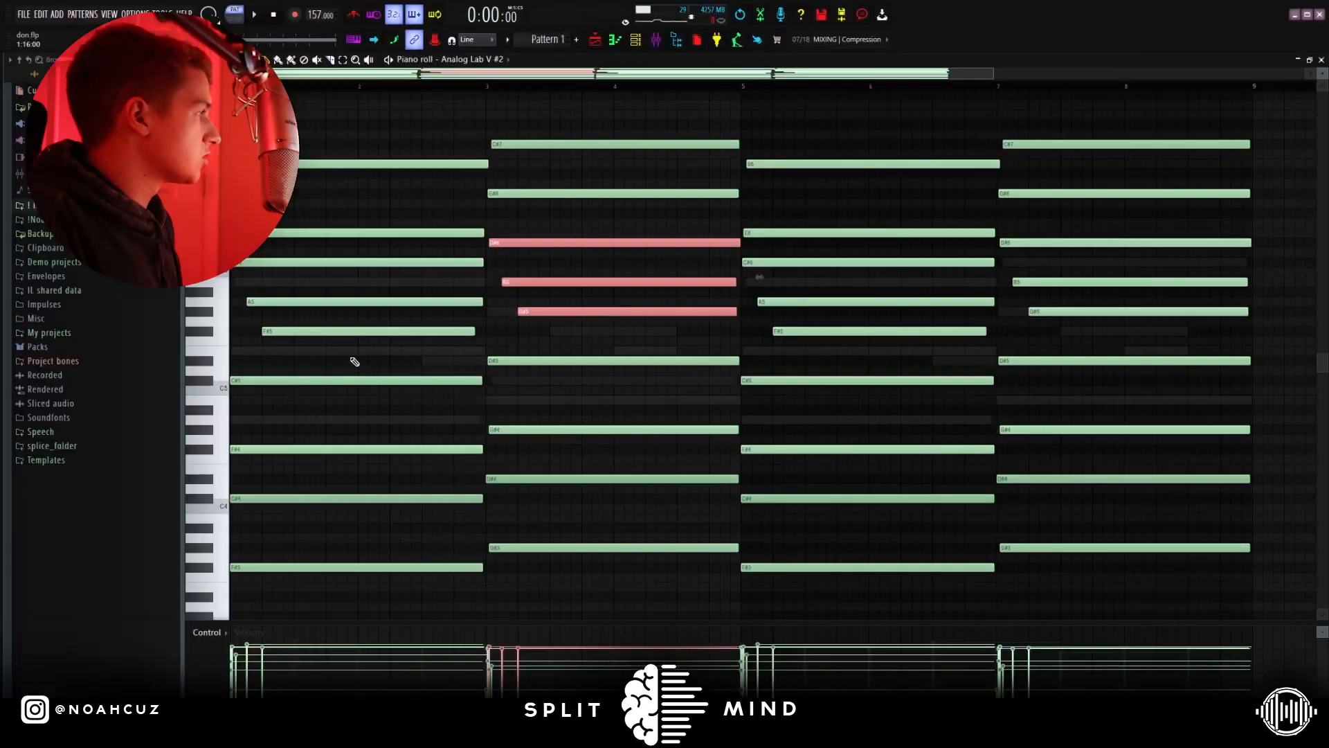
- Examine the layered chord, octave and bass notes of Analog Lab V #2 in the piano roll
{"action": "left_click_drag", "start_coordinate": [371, 355], "coordinate": [362, 241]}
{"action": "left_click_drag", "start_coordinate": [596, 336], "coordinate": [568, 234]}
{"action": "left_click_drag", "start_coordinate": [511, 128], "coordinate": [432, 182]}
{"action": "key", "text": "ctrl+Down"}
{"action": "key", "text": "ctrl+Up"}
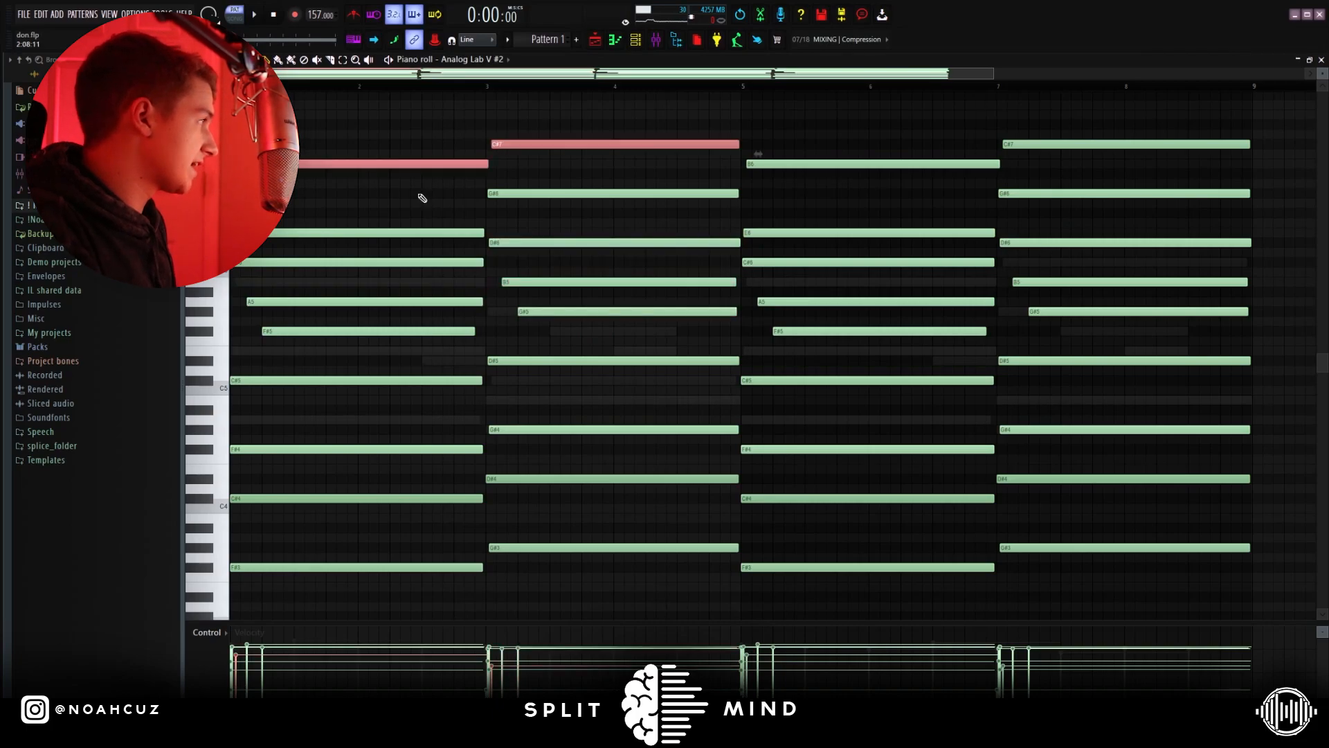
{"action": "left_click_drag", "start_coordinate": [335, 208], "coordinate": [306, 255]}
{"action": "left_click", "coordinate": [367, 220]}
{"action": "left_click_drag", "start_coordinate": [531, 170], "coordinate": [534, 212]}
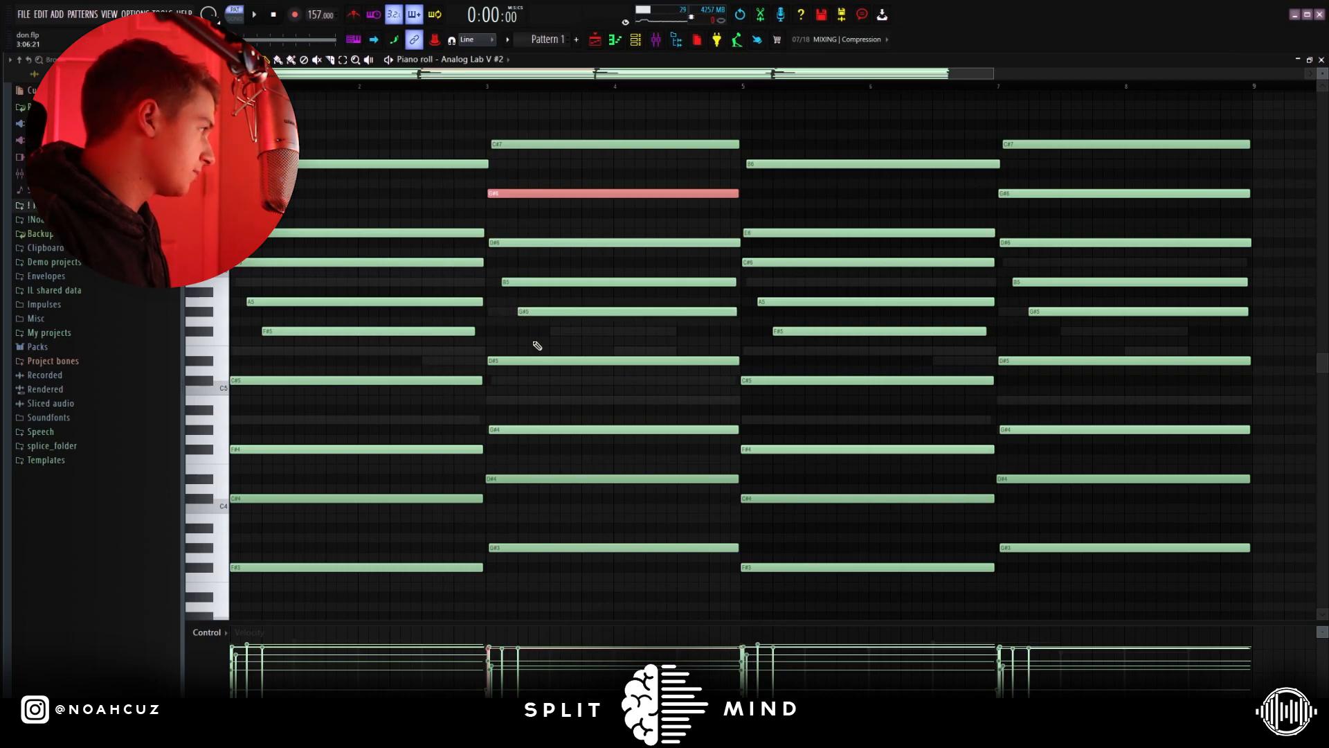
{"action": "left_click", "coordinate": [538, 346]}
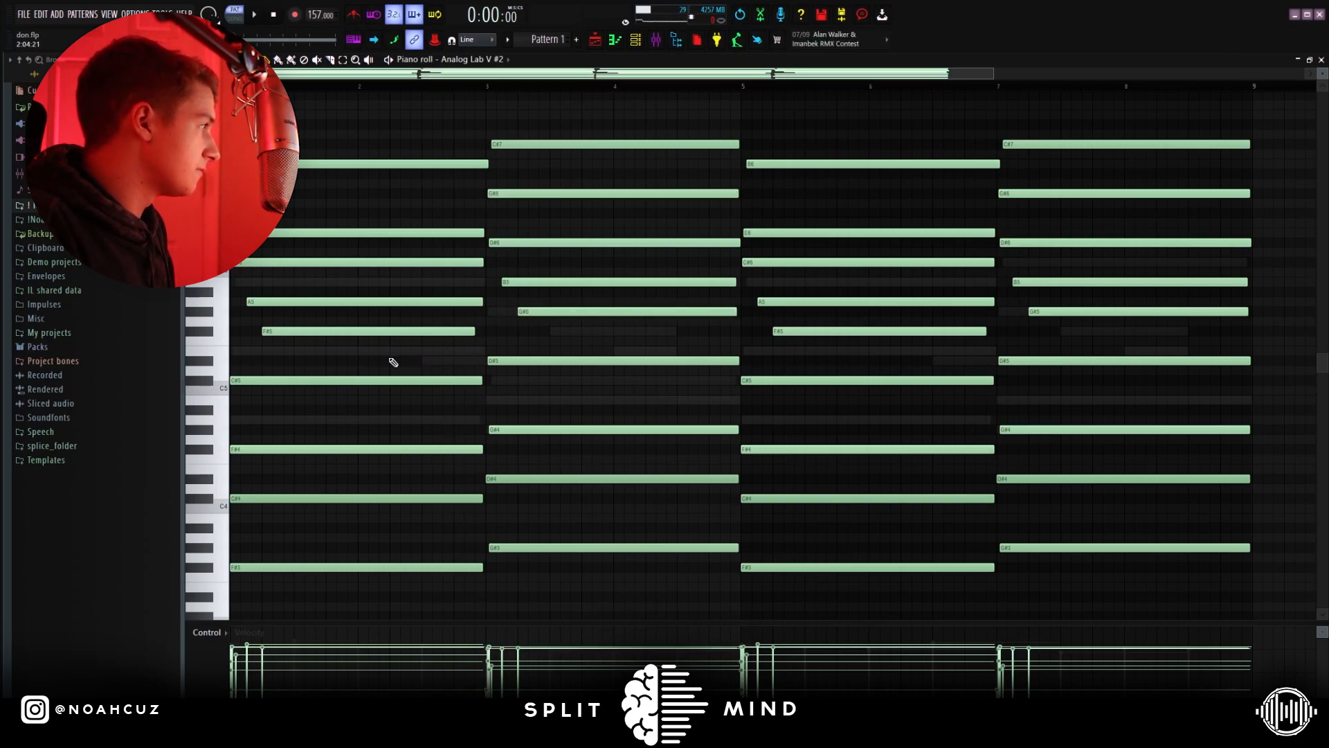
{"action": "left_click_drag", "start_coordinate": [367, 346], "coordinate": [558, 568]}
{"action": "left_click", "coordinate": [512, 526]}
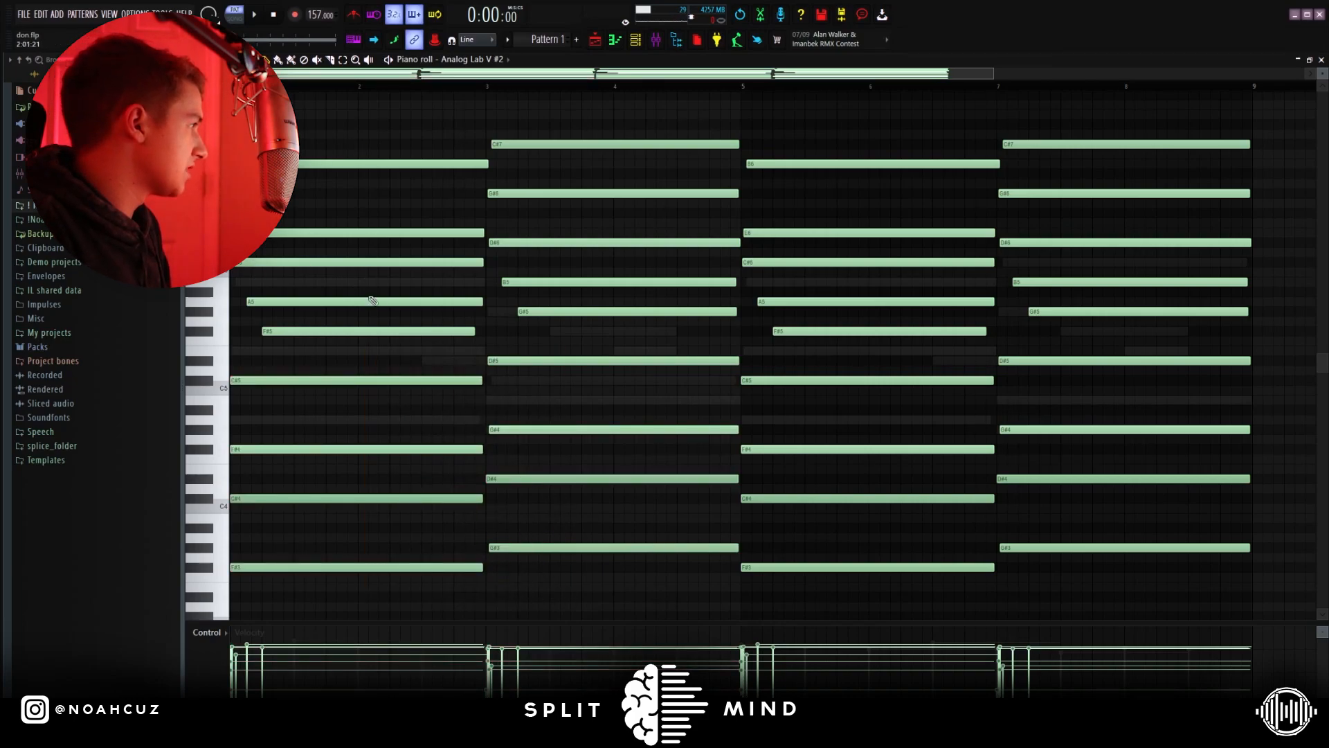
{"action": "left_click_drag", "start_coordinate": [264, 250], "coordinate": [379, 344]}
{"action": "left_click", "coordinate": [380, 344]}
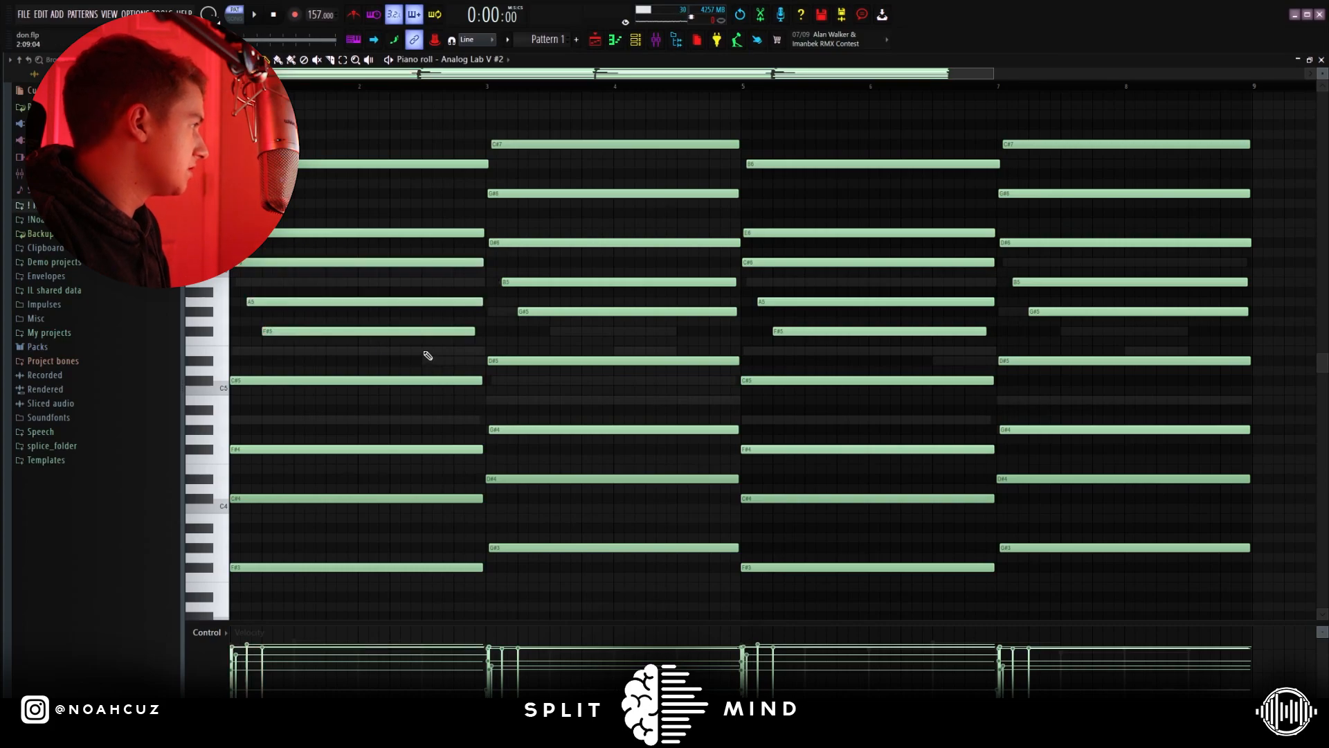
- Open the piano roll randomizer for the Analog Lab V #2 notes and try its velocity level control
{"action": "key", "text": "alt+r"}
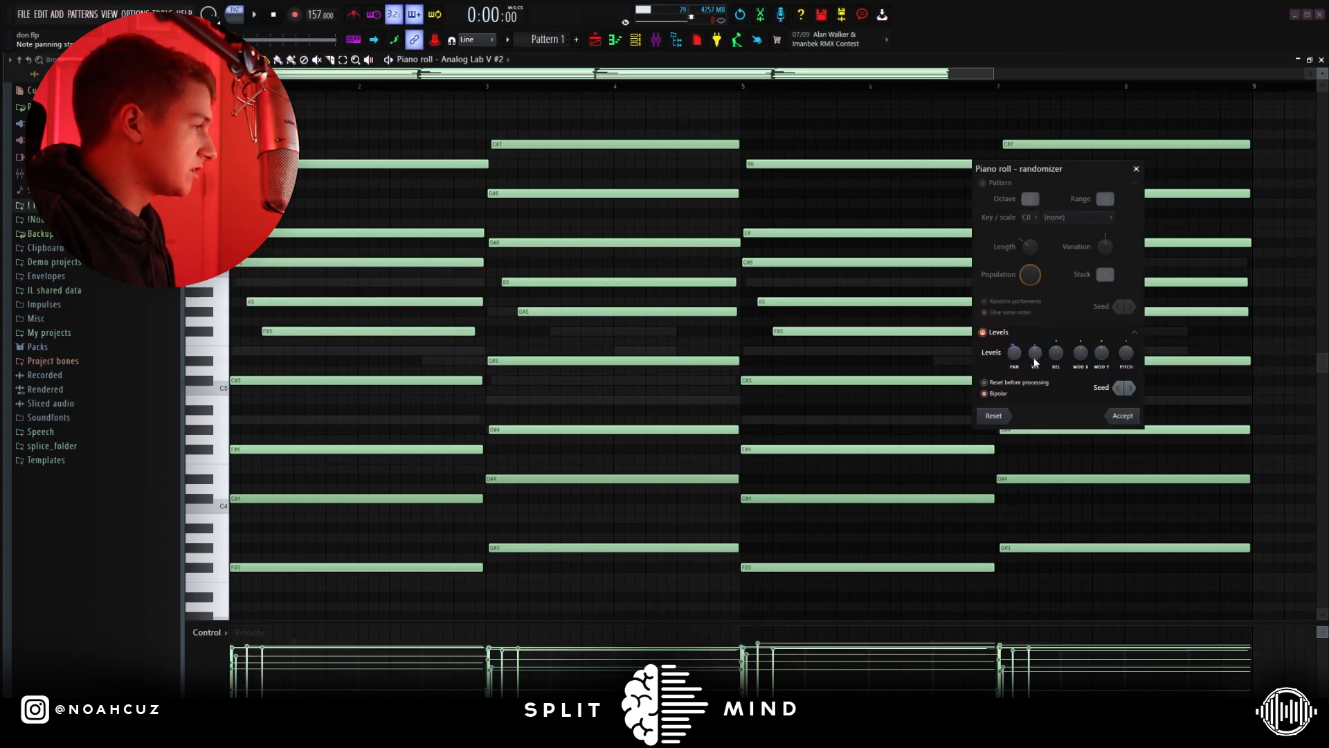
{"action": "left_click_drag", "start_coordinate": [1035, 355], "coordinate": [1035, 372]}
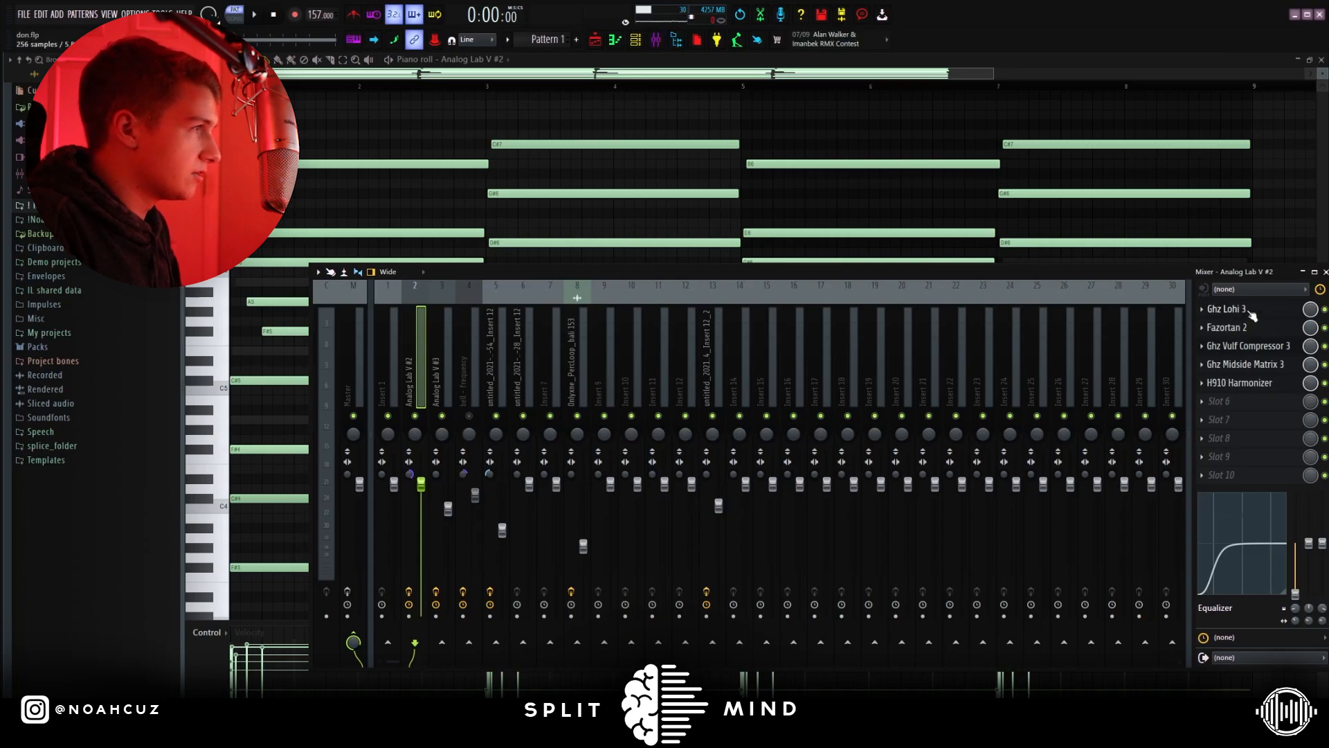
- Open Ghz Lohi 3 on the Analog Lab V #2 mixer track and inspect its filter settings
{"action": "left_click", "coordinate": [1226, 309]}
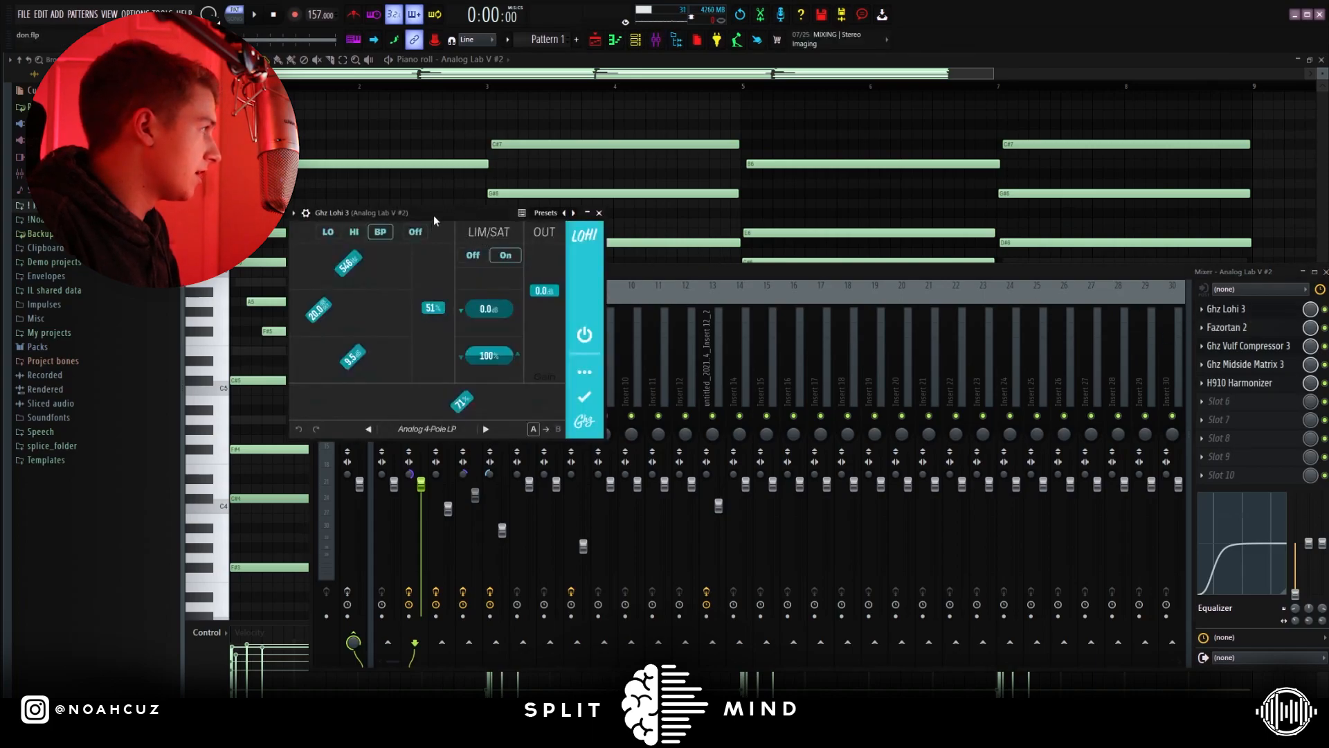
{"action": "left_click_drag", "start_coordinate": [433, 214], "coordinate": [549, 212]}
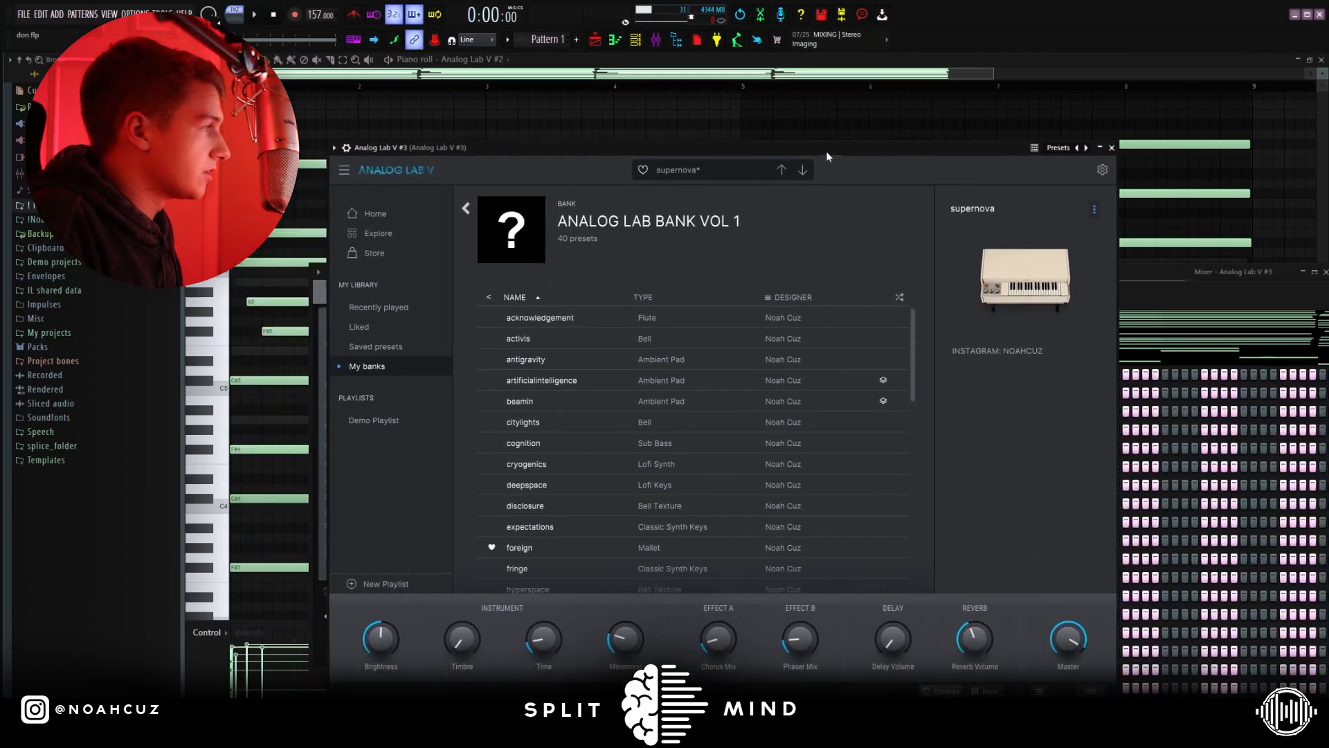
- Browse the Analog Lab Bank Vol 1 presets in Analog Lab V #3 and examine its chord notes in the piano roll
{"action": "scroll", "coordinate": [781, 384], "scroll_direction": "down", "scroll_amount": 10}
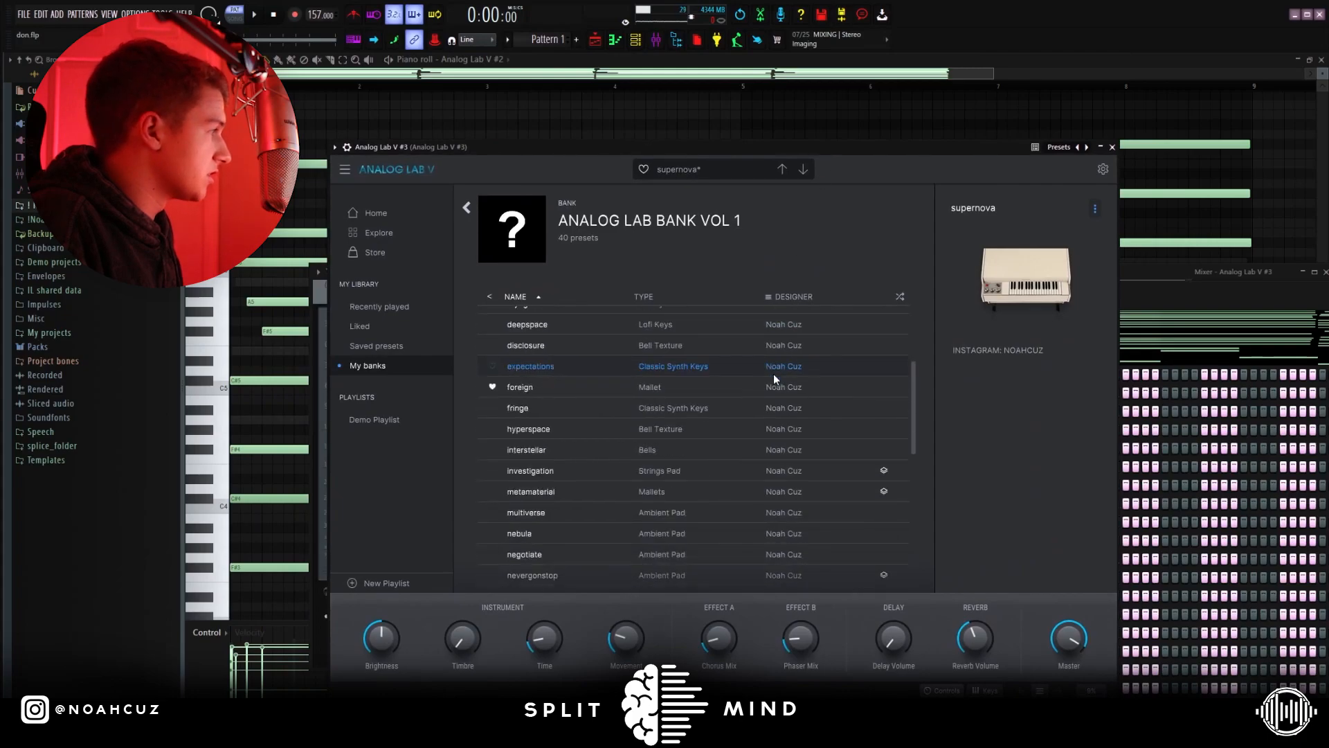
{"action": "scroll", "coordinate": [610, 478], "scroll_direction": "down", "scroll_amount": 1}
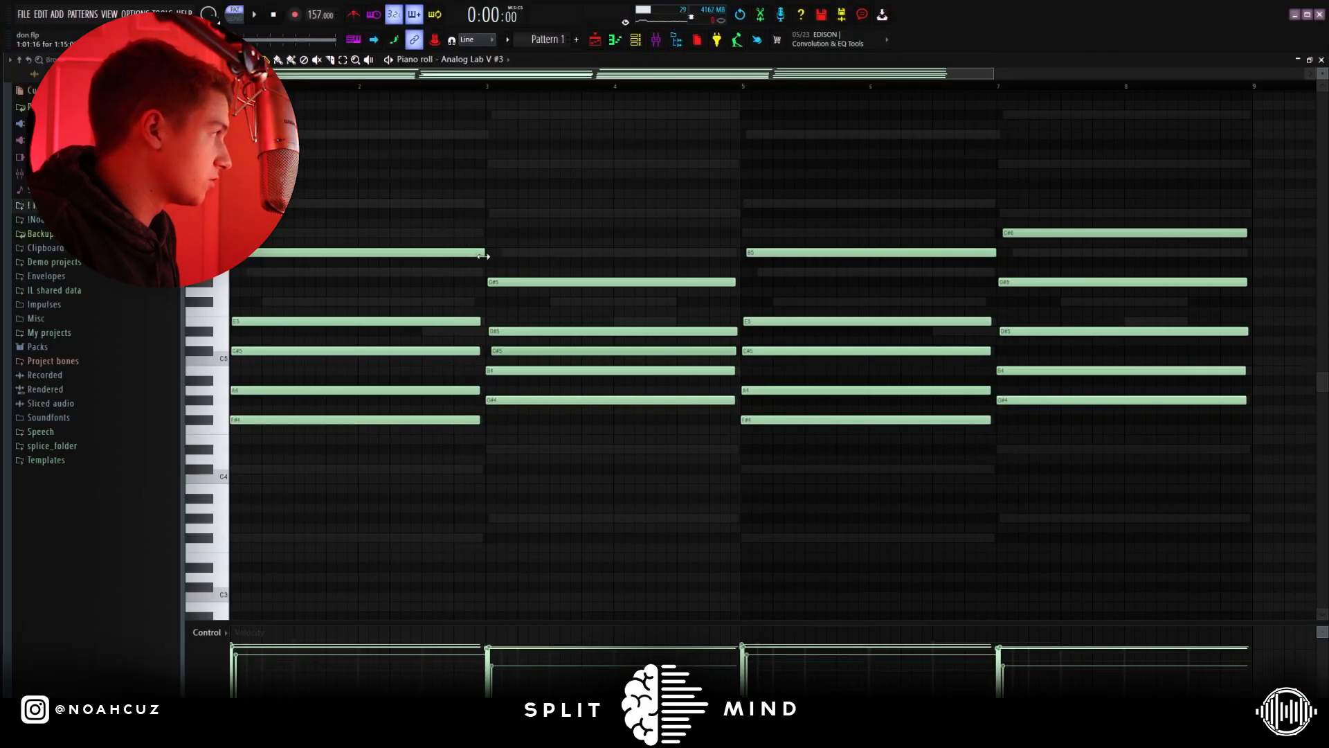
{"action": "scroll", "coordinate": [324, 203], "scroll_direction": "up", "scroll_amount": 2}
{"action": "scroll", "coordinate": [291, 353], "scroll_direction": "down", "scroll_amount": 4}
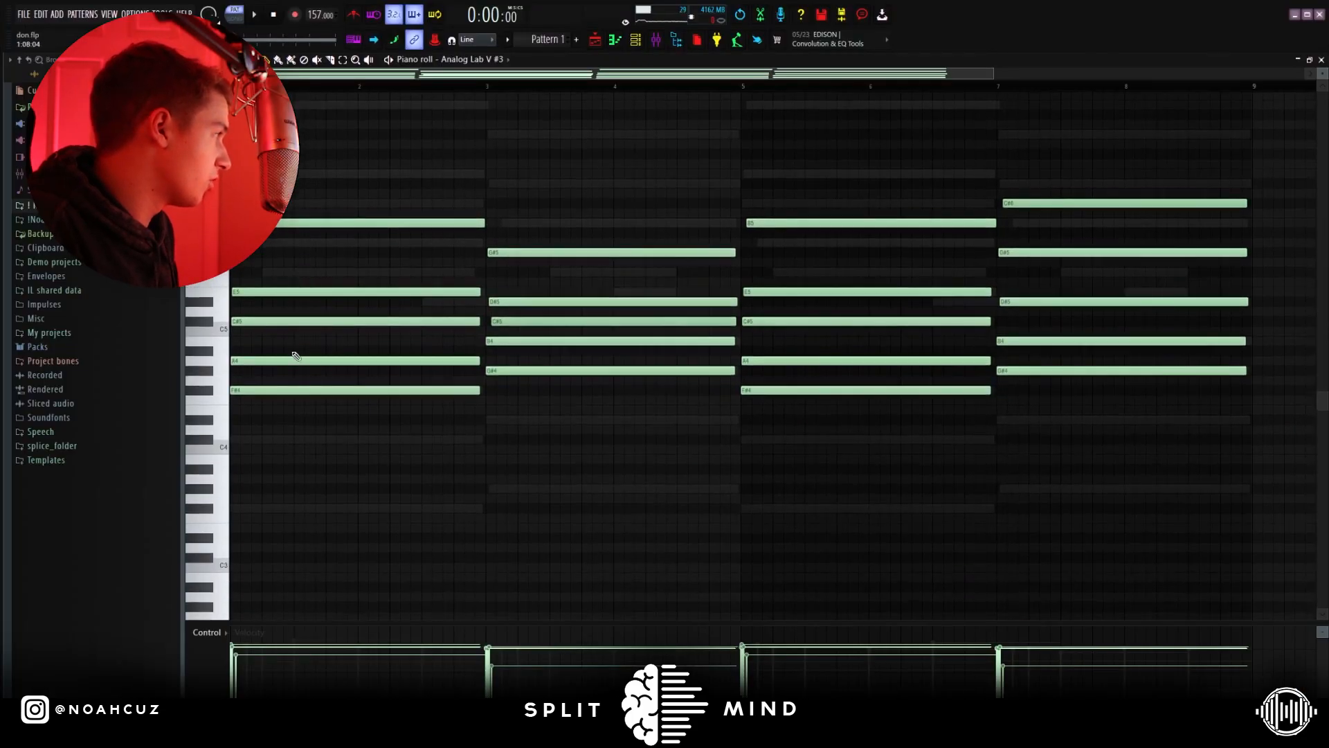
{"action": "scroll", "coordinate": [357, 388], "scroll_direction": "down", "scroll_amount": 4}
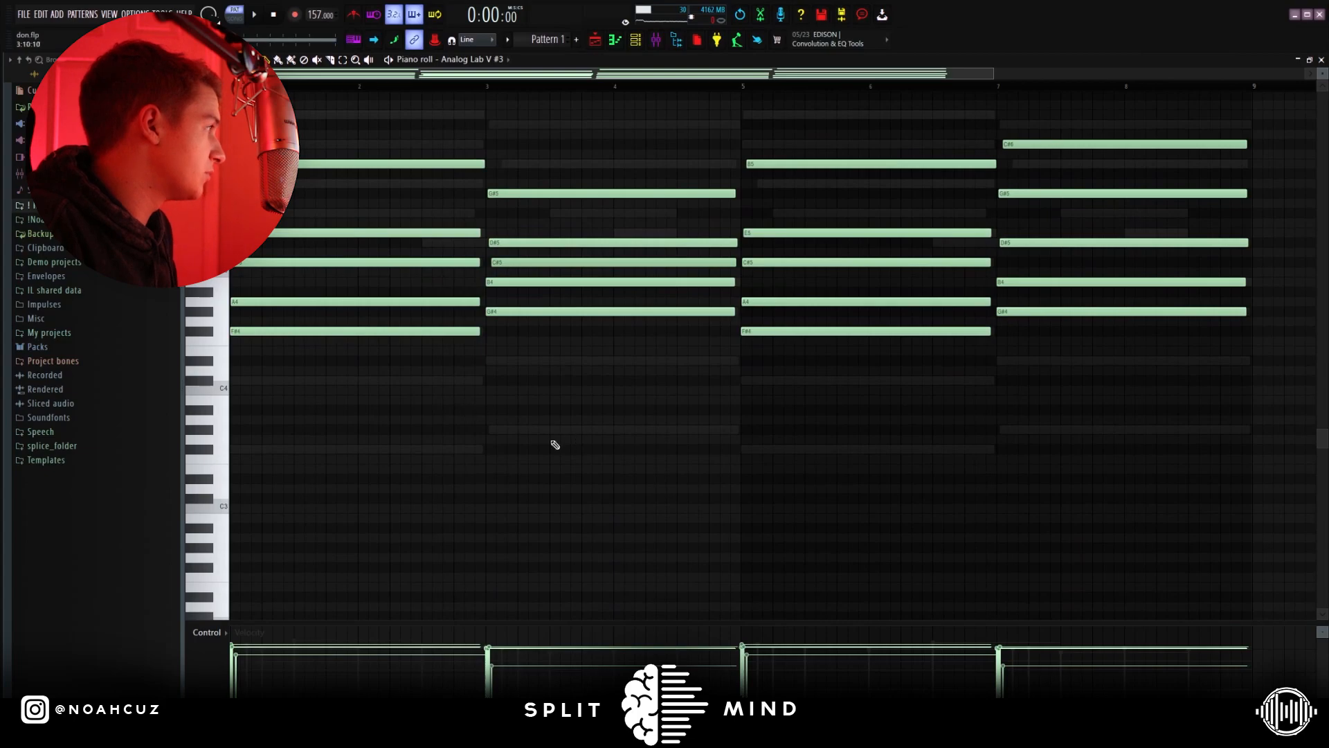
{"action": "scroll", "coordinate": [468, 438], "scroll_direction": "up", "scroll_amount": 6}
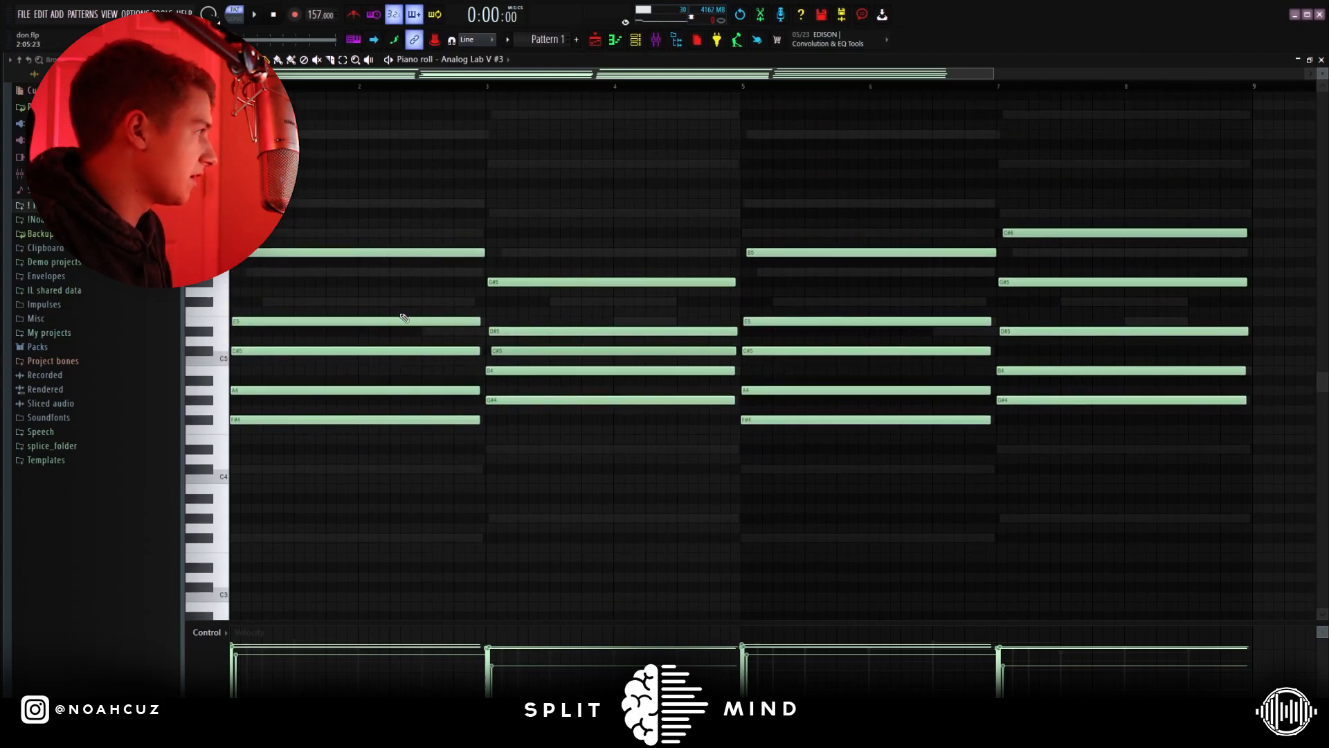
{"action": "mouse_move", "coordinate": [384, 308]}
{"action": "left_mouse_down"}
{"action": "mouse_move", "coordinate": [700, 454]}
{"action": "mouse_move", "coordinate": [1054, 469]}
{"action": "mouse_move", "coordinate": [424, 347]}
{"action": "mouse_move", "coordinate": [384, 307]}
{"action": "left_mouse_up"}
- Open the mixer to inspect the effects used on the Analog Lab V #3 track
{"action": "key", "text": "F9"}
{"action": "left_click_drag", "start_coordinate": [631, 135], "coordinate": [751, 169]}
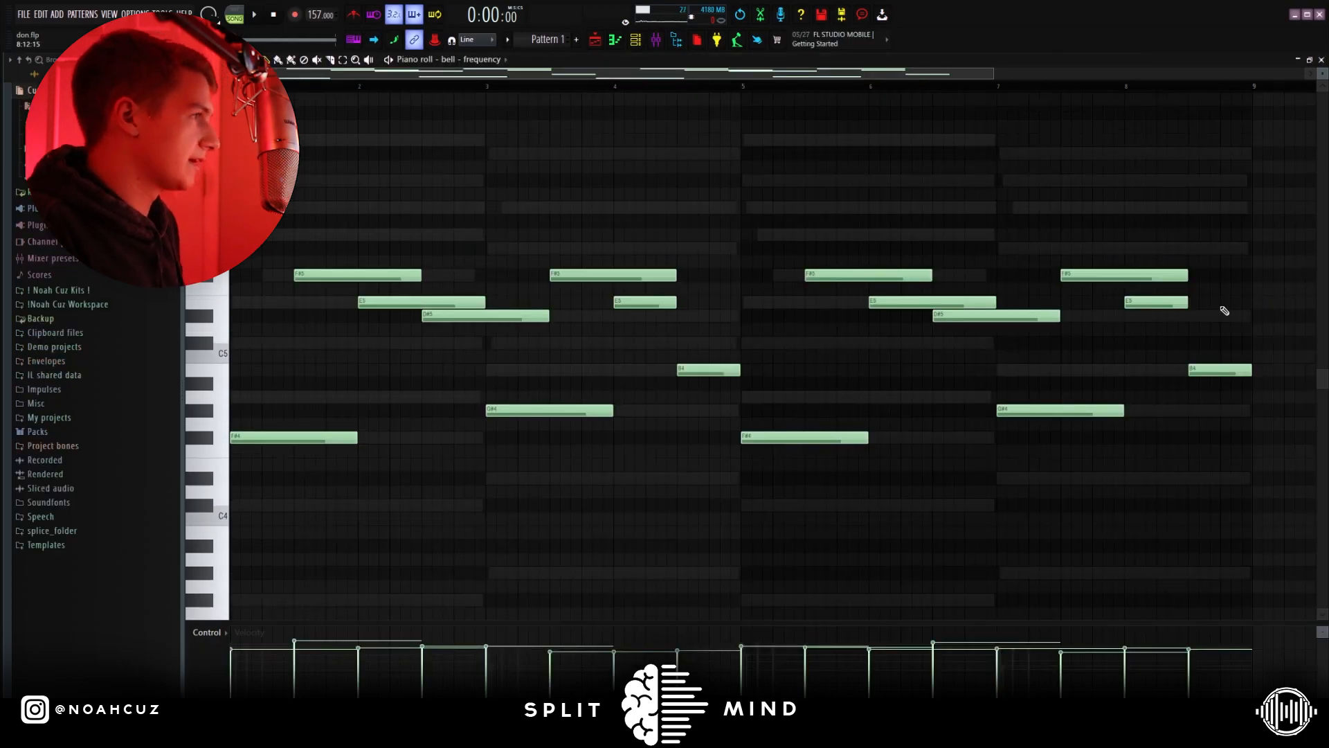
- Play back the bell - frequency melody and review its notes in the piano roll
{"action": "key", "text": "space"}
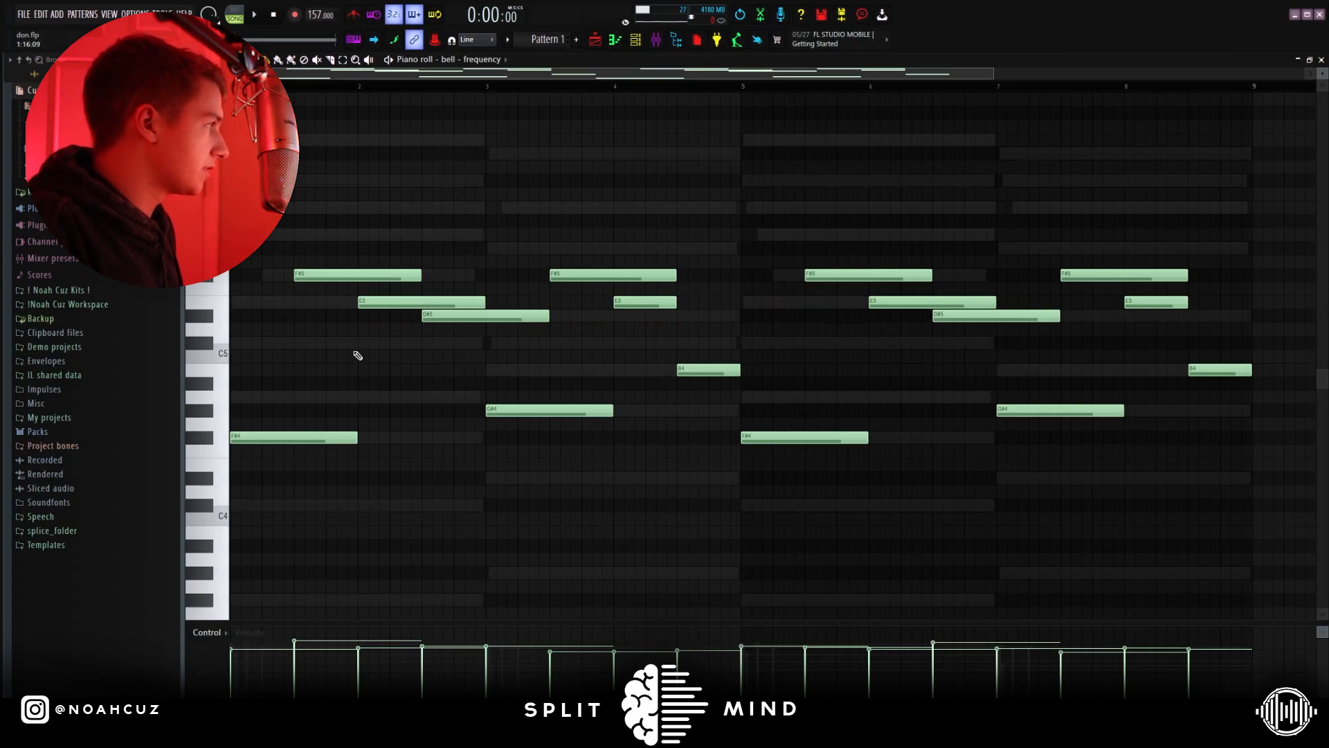
{"action": "mouse_move", "coordinate": [345, 302]}
{"action": "left_mouse_down"}
{"action": "mouse_move", "coordinate": [995, 346]}
{"action": "mouse_move", "coordinate": [353, 317]}
{"action": "left_mouse_up"}
- Inspect the bell - frequency mixer effects, including Pro-Q 3, ValhallaVintageVerb, Fazortan 2 and H910 Harmonizer
{"action": "key", "text": "F9"}
{"action": "left_click", "coordinate": [1229, 305]}
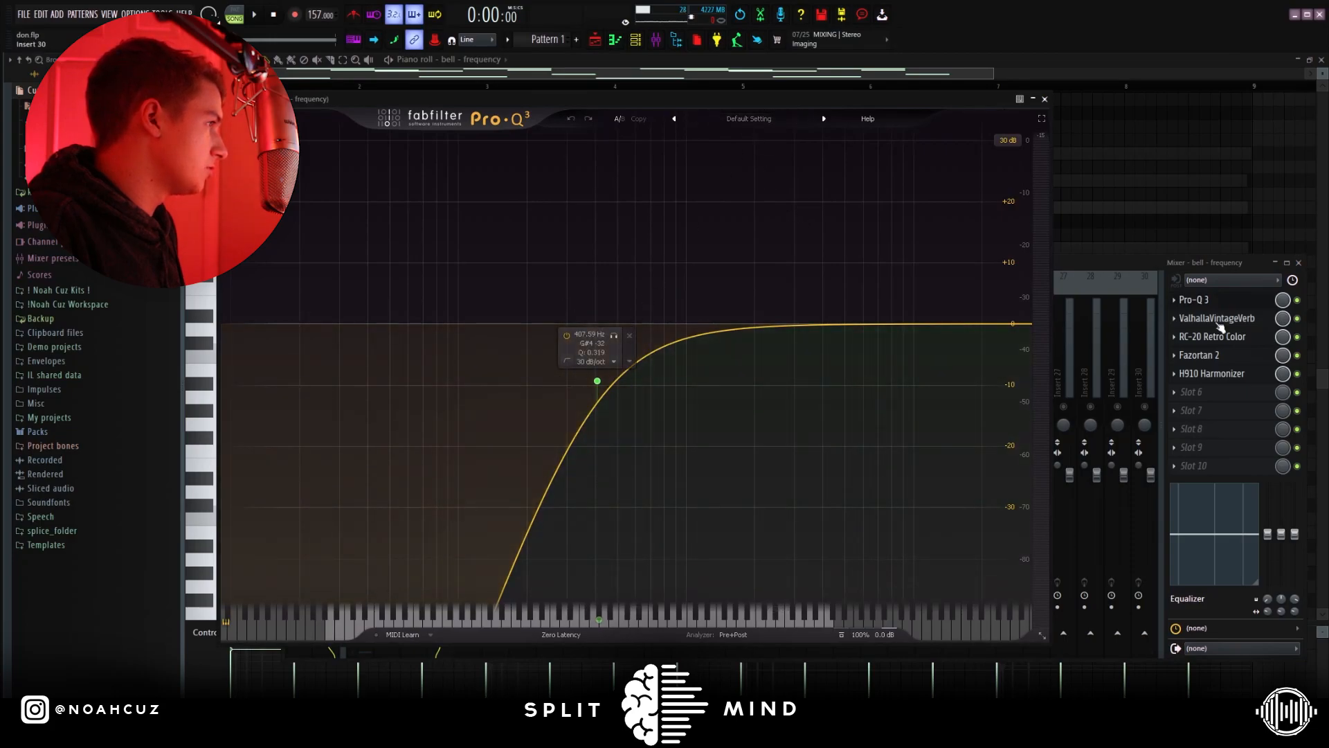
{"action": "left_click", "coordinate": [1208, 320]}
{"action": "left_click", "coordinate": [1002, 191]}
{"action": "left_click_drag", "start_coordinate": [532, 193], "coordinate": [569, 191]}
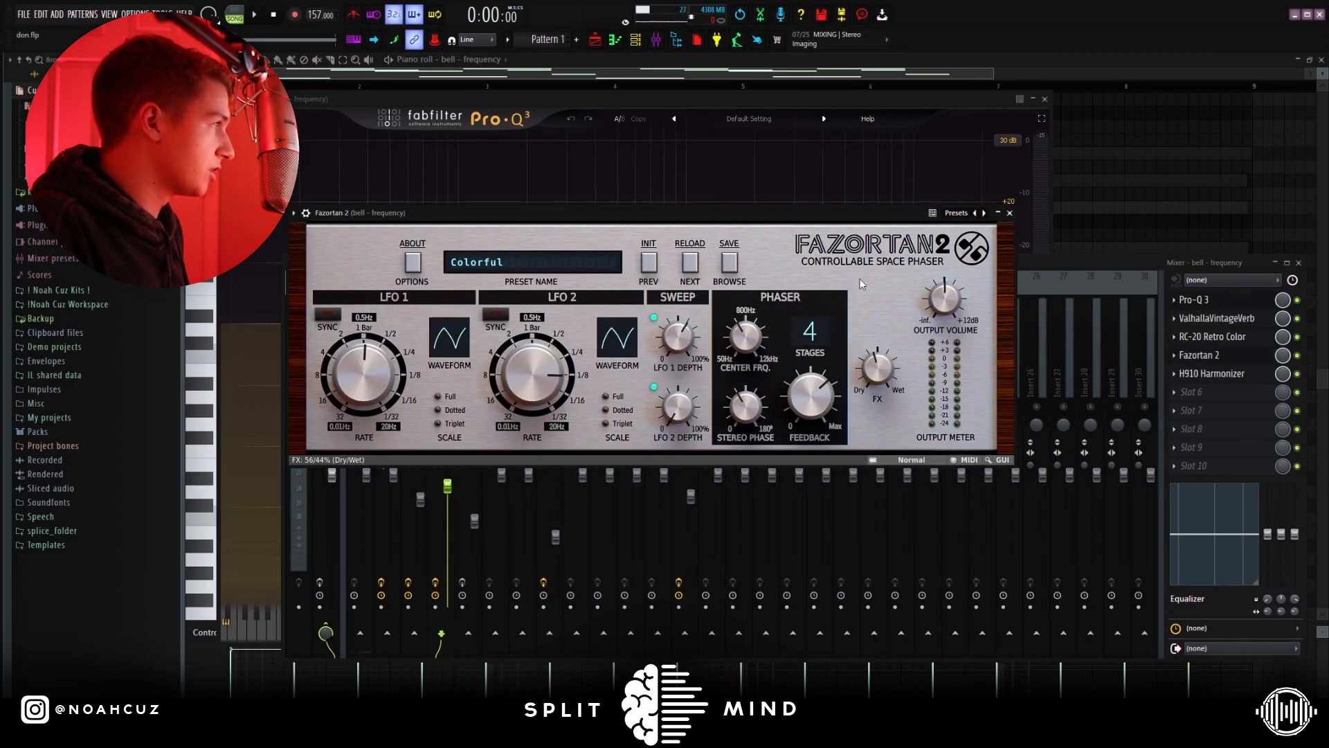
{"action": "left_click", "coordinate": [1009, 212]}
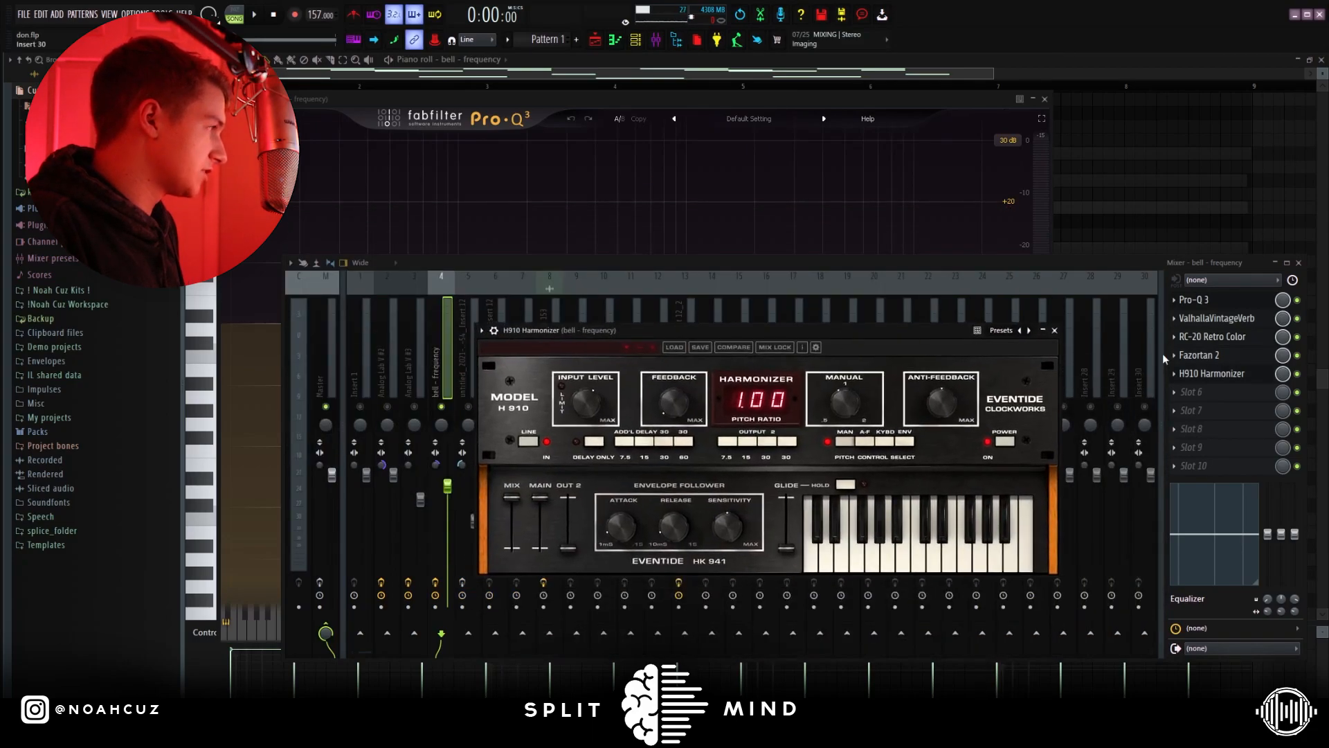
{"action": "left_click", "coordinate": [1045, 331]}
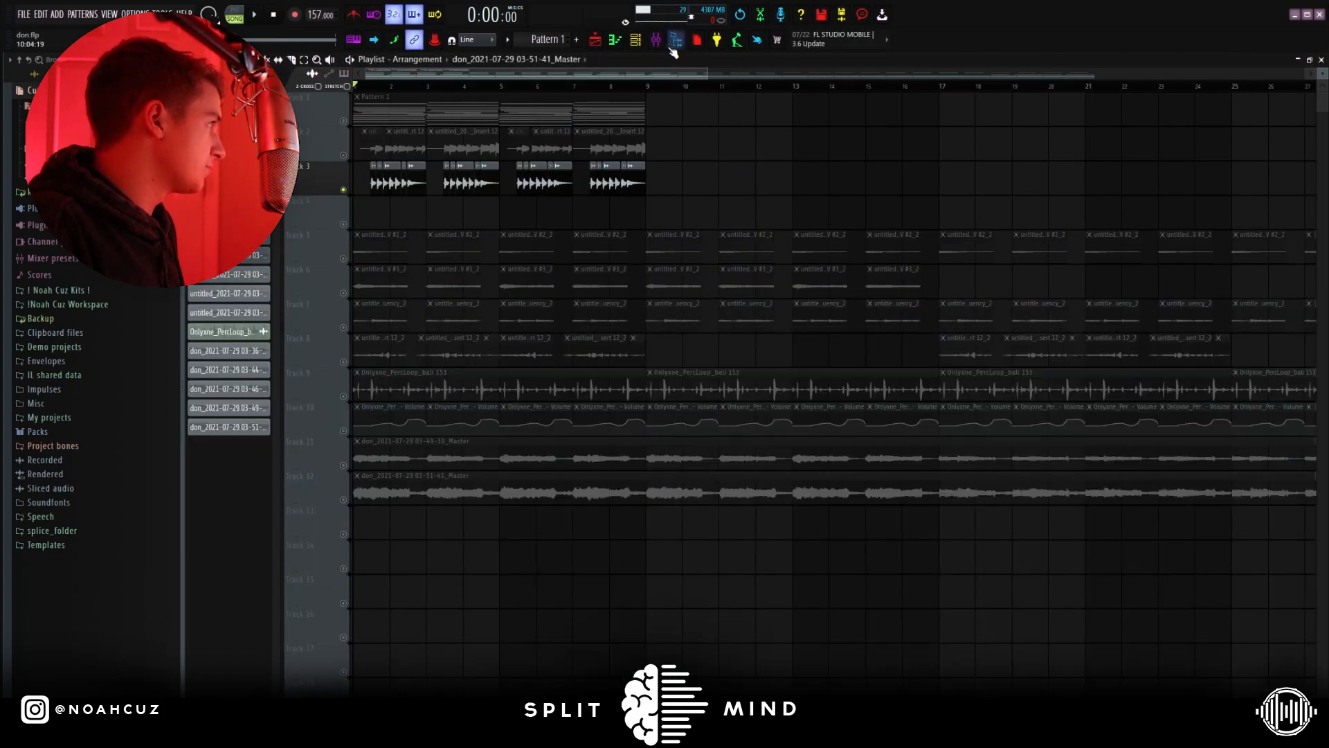
- Play back the soloed audio clips on Track 3 of the playlist
{"action": "key", "text": "F9"}
{"action": "key", "text": "F9"}
{"action": "key", "text": "space"}
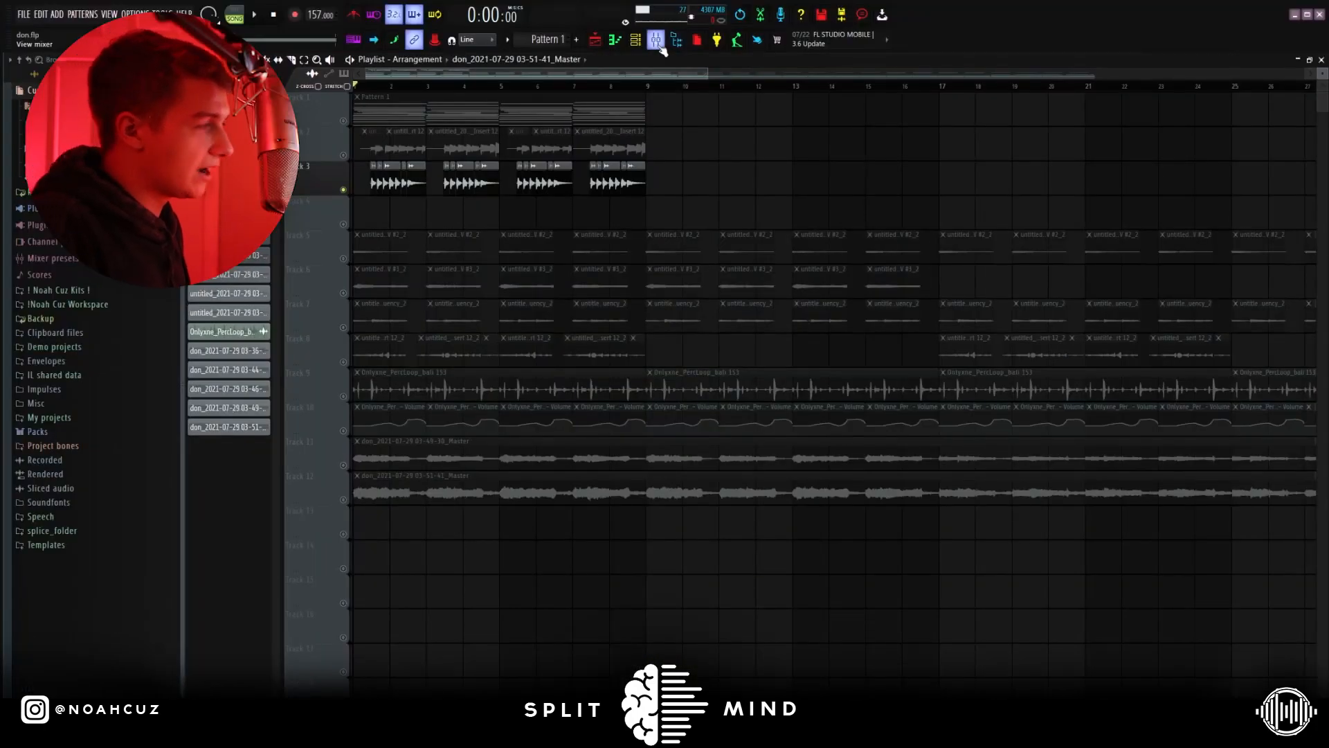
- Inspect the Transient Shaper, EffectRack and Rev INTENSITY settings on mixer insert 5
{"action": "left_click", "coordinate": [657, 44]}
{"action": "left_click", "coordinate": [464, 388]}
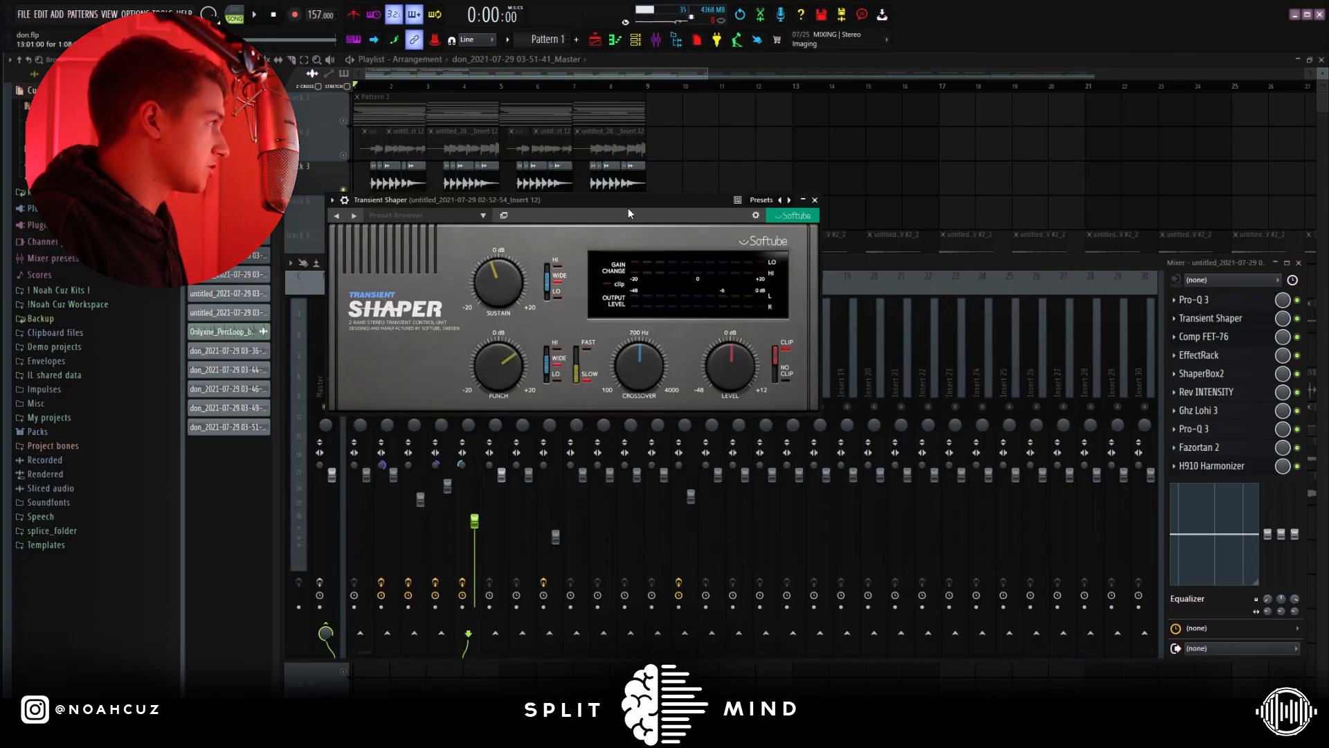
{"action": "left_click_drag", "start_coordinate": [629, 208], "coordinate": [764, 222]}
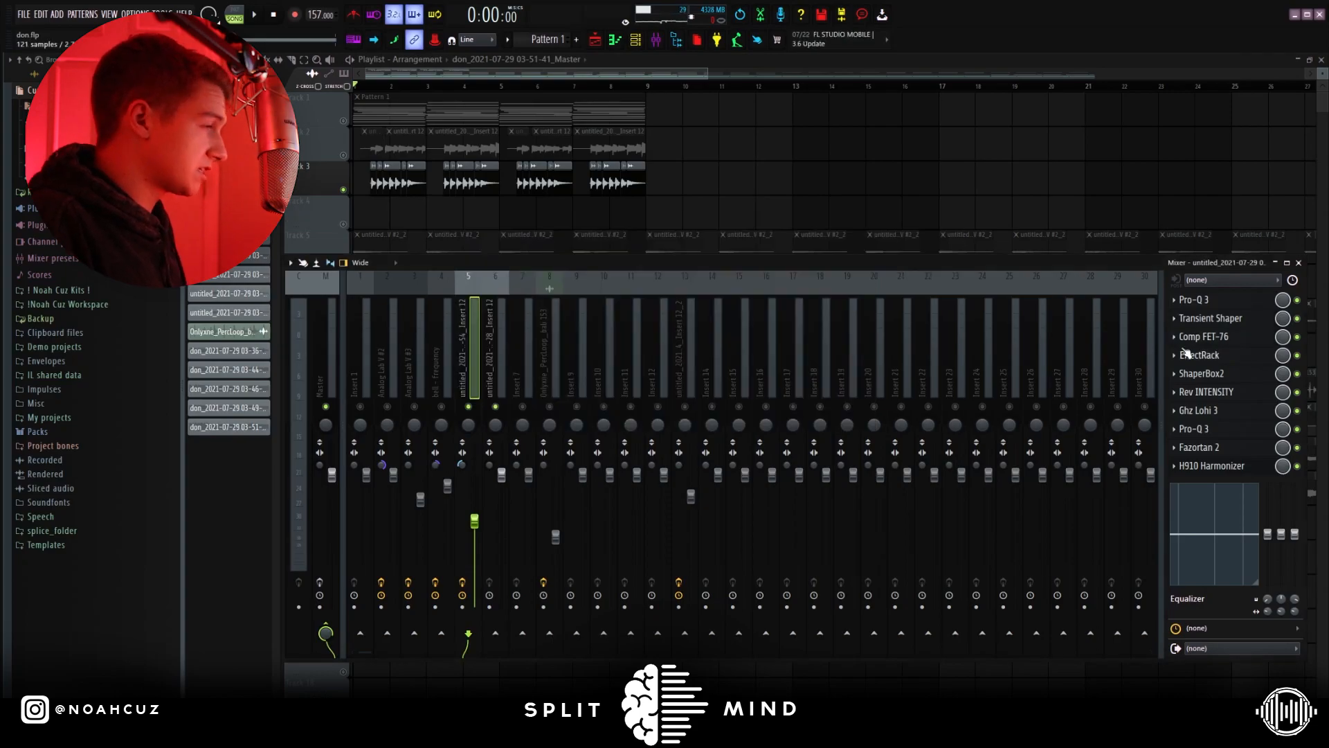
{"action": "left_click", "coordinate": [1212, 361]}
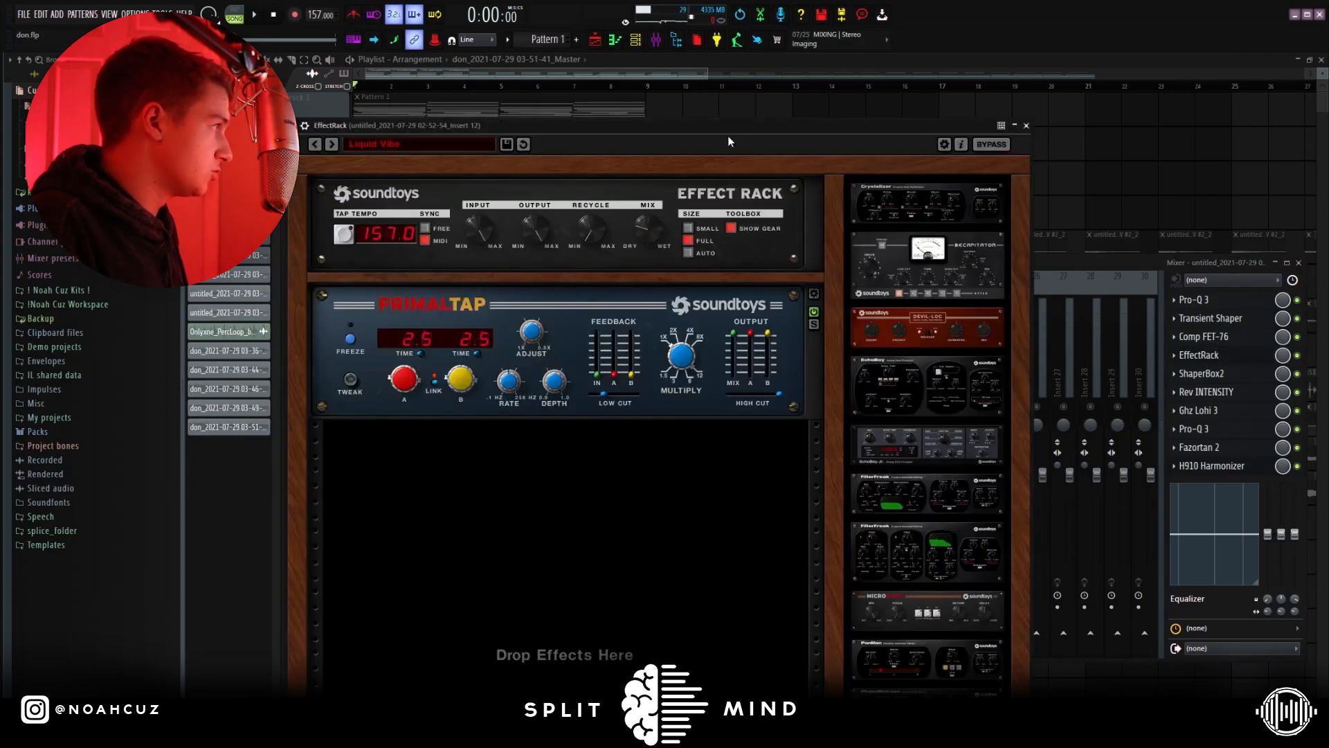
{"action": "left_click_drag", "start_coordinate": [790, 126], "coordinate": [780, 126]}
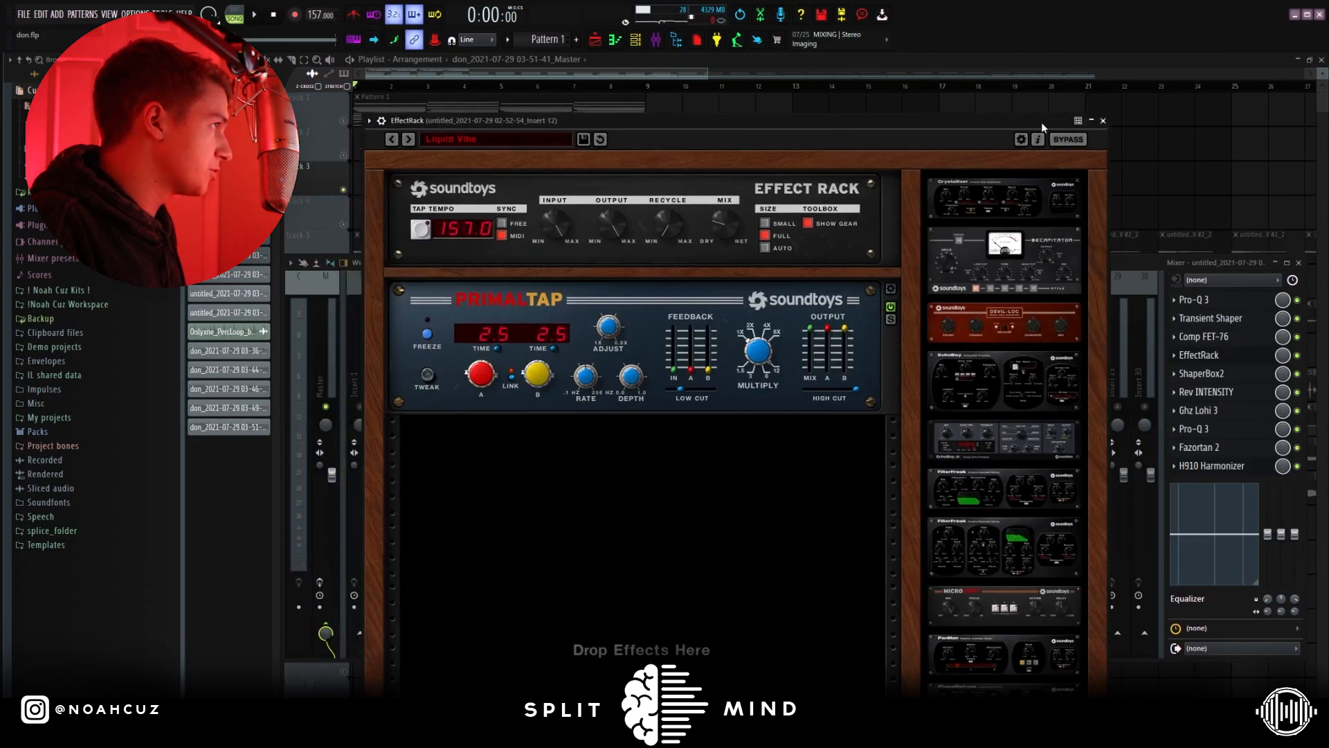
{"action": "left_click", "coordinate": [1103, 121]}
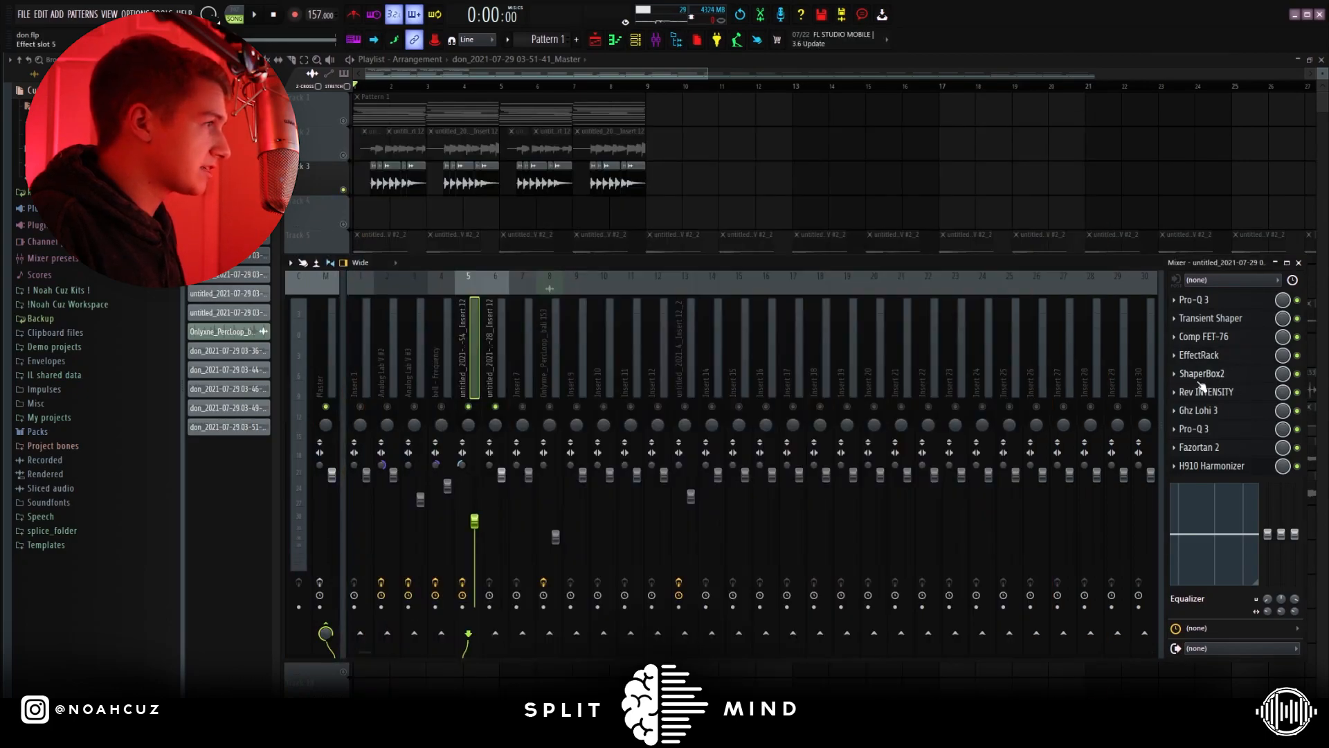
{"action": "left_click", "coordinate": [1226, 393]}
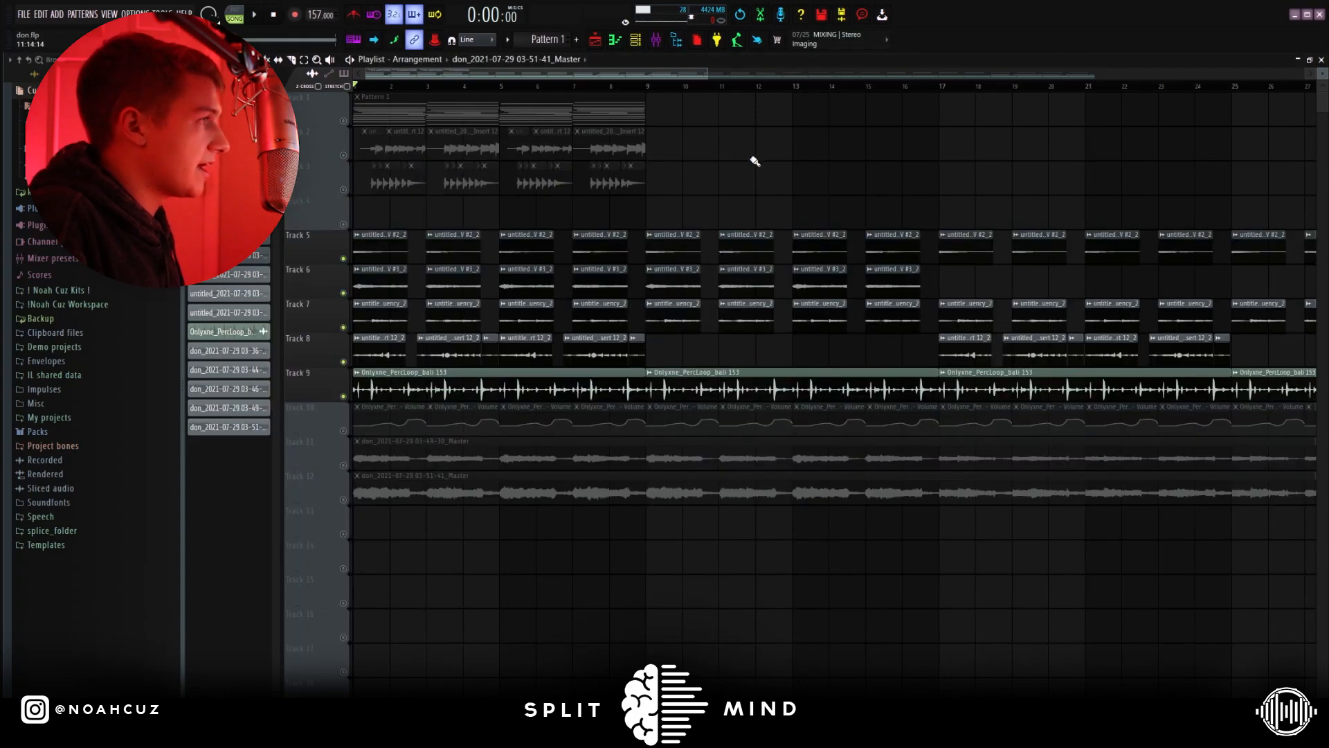
- Review the full playlist arrangement and play back the rendered audio clips on Tracks 5 to 8
{"action": "left_click_drag", "start_coordinate": [702, 73], "coordinate": [1068, 72]}
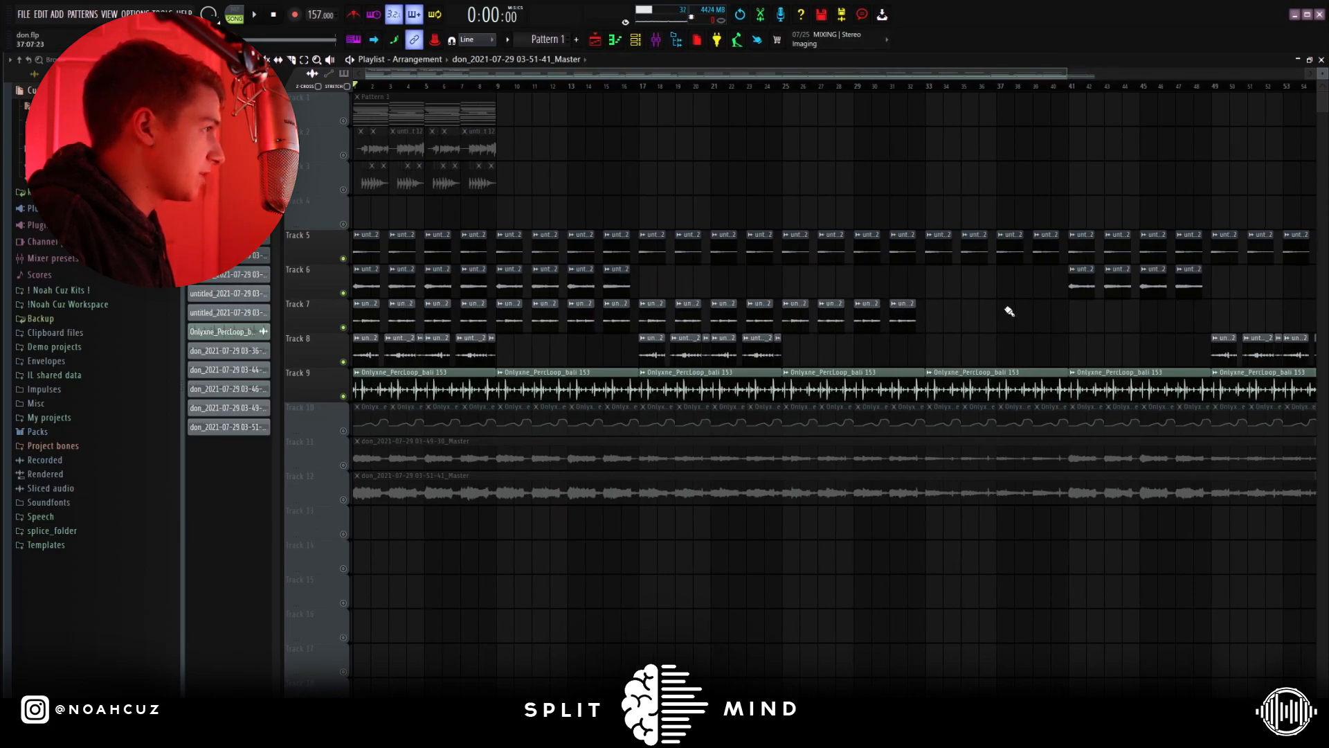
{"action": "left_click_drag", "start_coordinate": [1067, 77], "coordinate": [562, 75]}
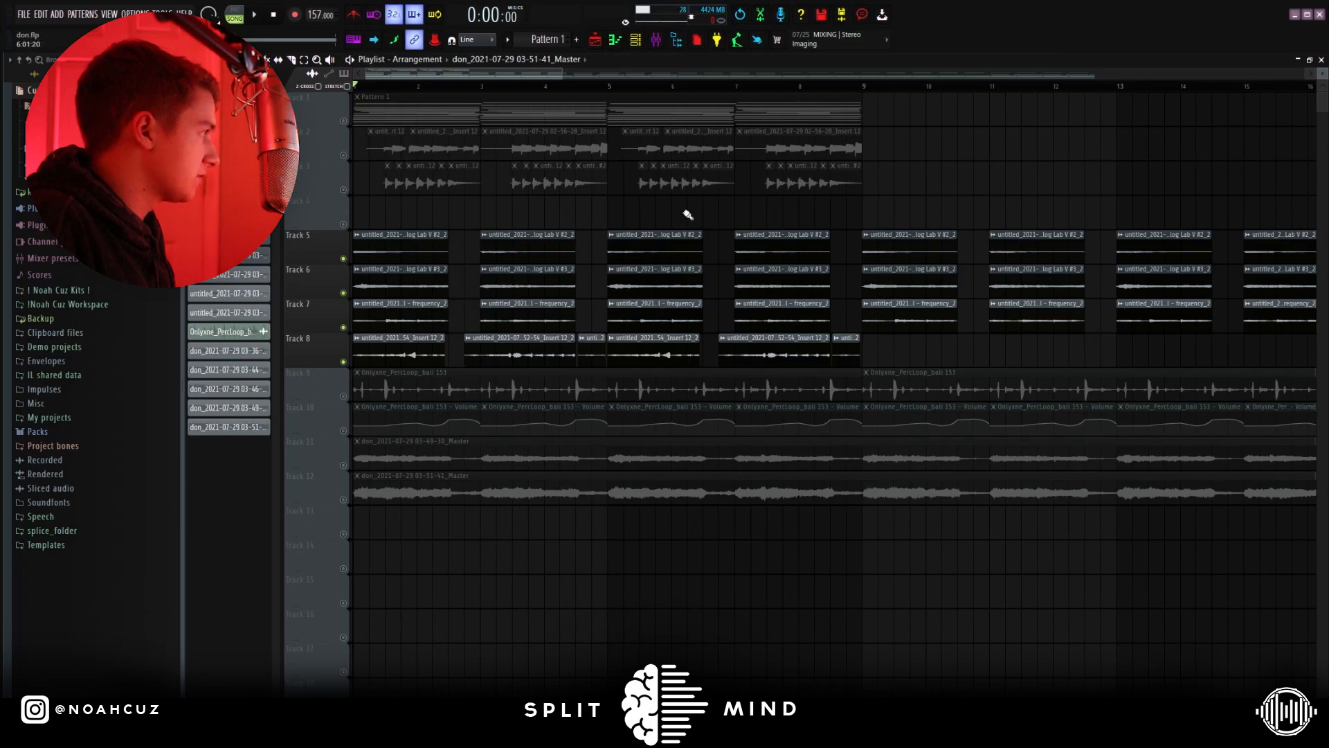
{"action": "key", "text": "space"}
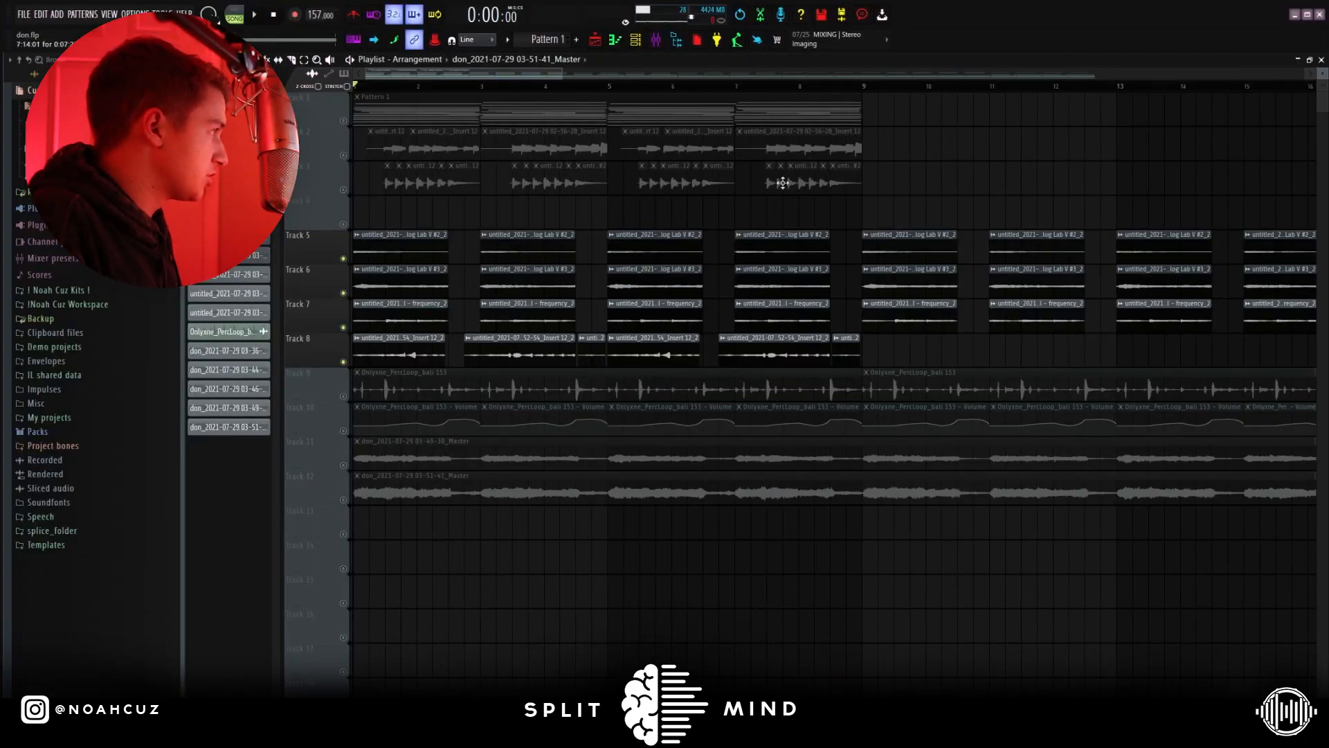
- Inspect the reverse and pitch settings of the first and third audio clips on Track 8
{"action": "double_click", "coordinate": [390, 355]}
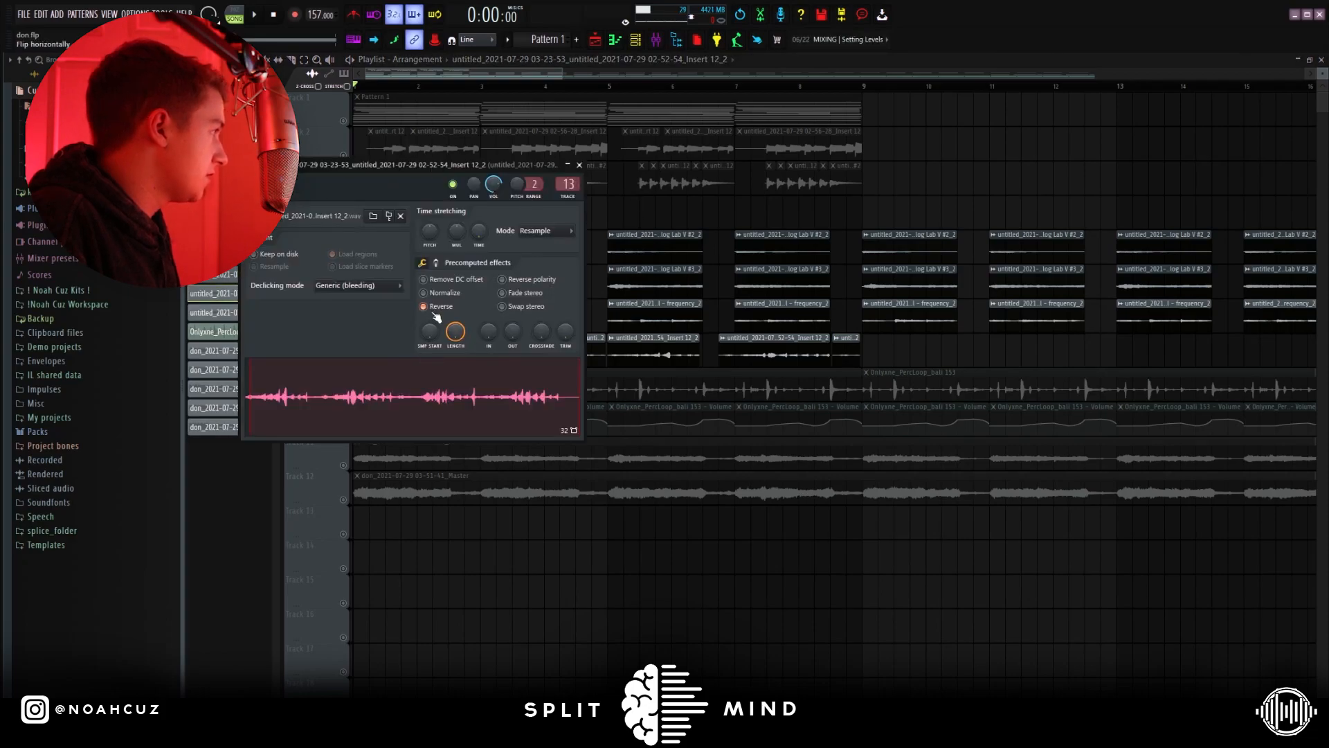
{"action": "key", "text": "Escape"}
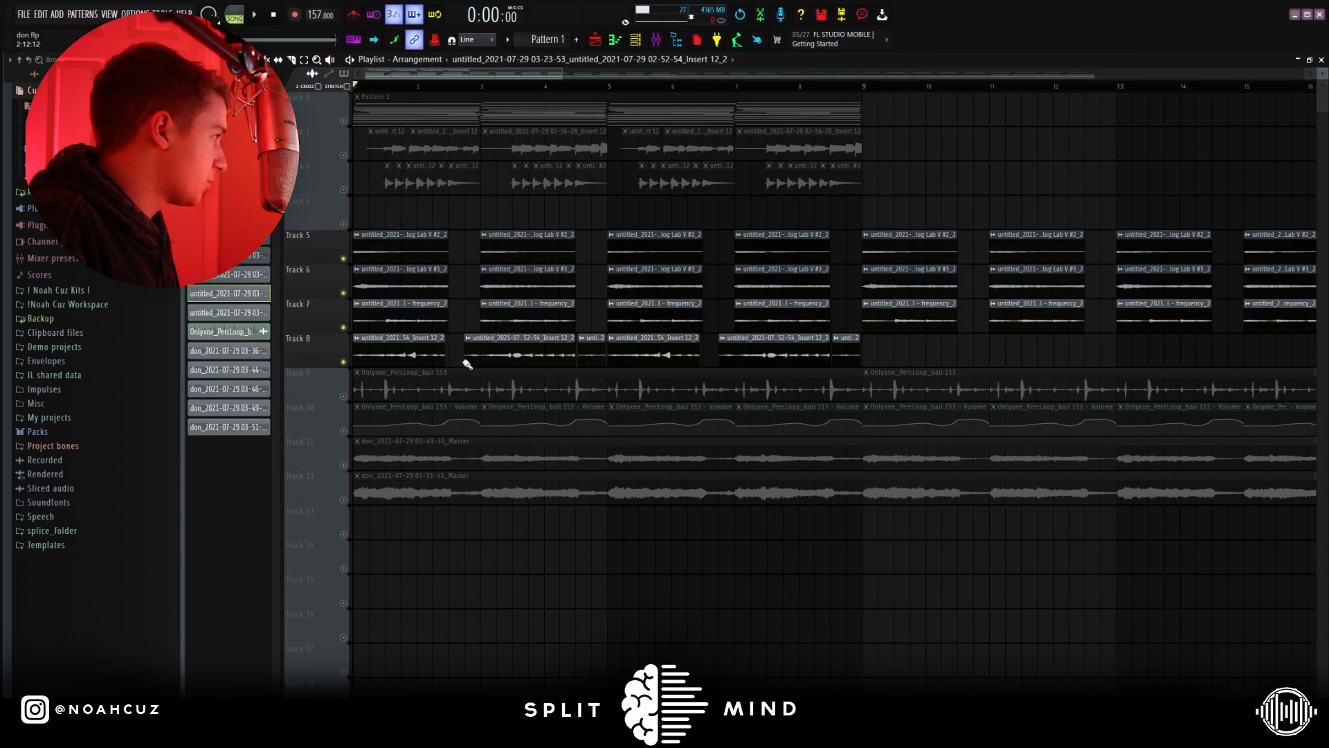
{"action": "double_click", "coordinate": [592, 349]}
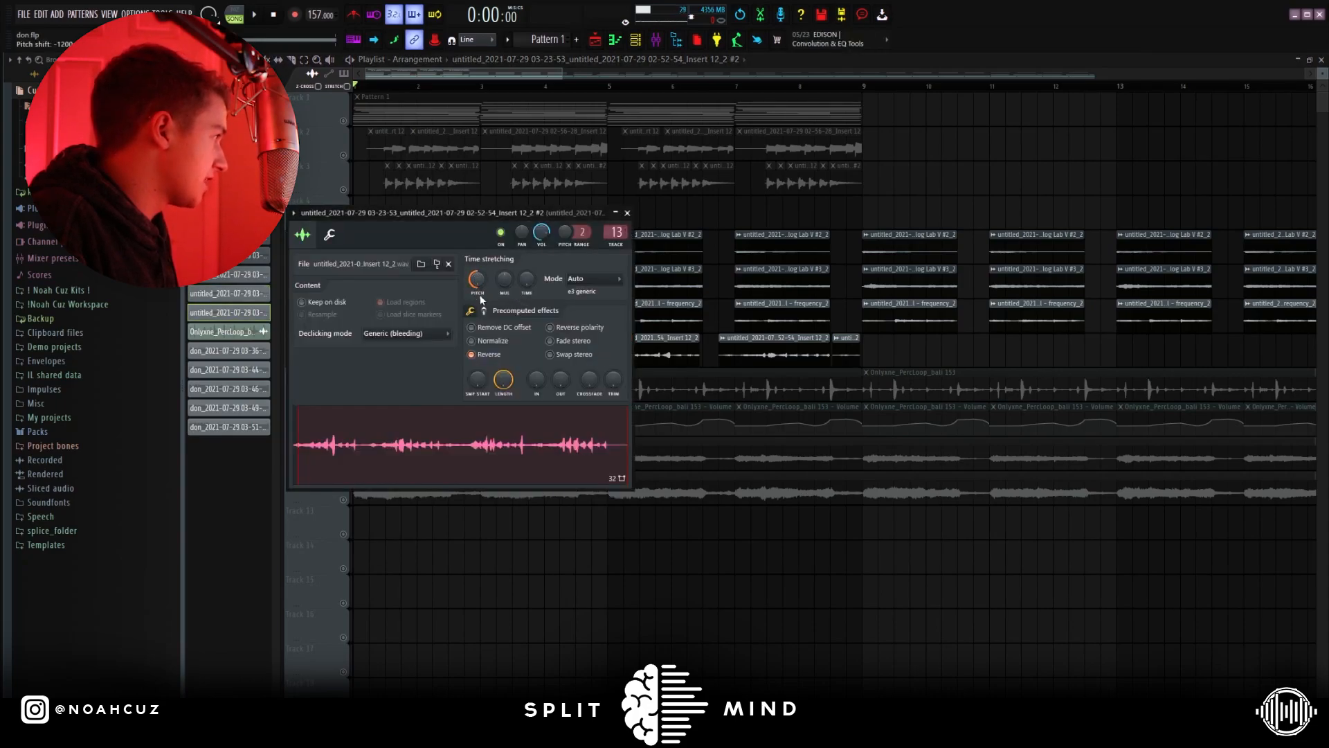
{"action": "left_click", "coordinate": [628, 213]}
- Solo Track 8 in the playlist and play back its reversed clips
{"action": "right_click", "coordinate": [343, 361]}
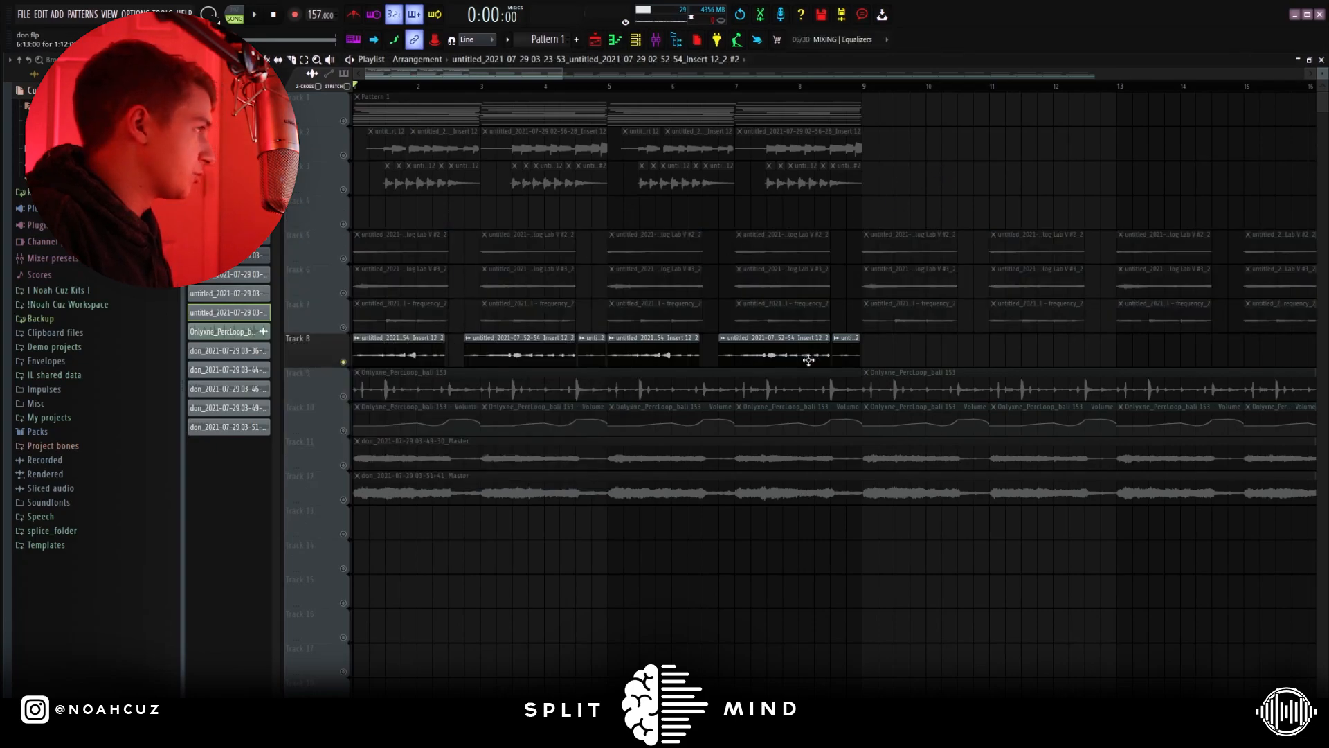
{"action": "key", "text": "space"}
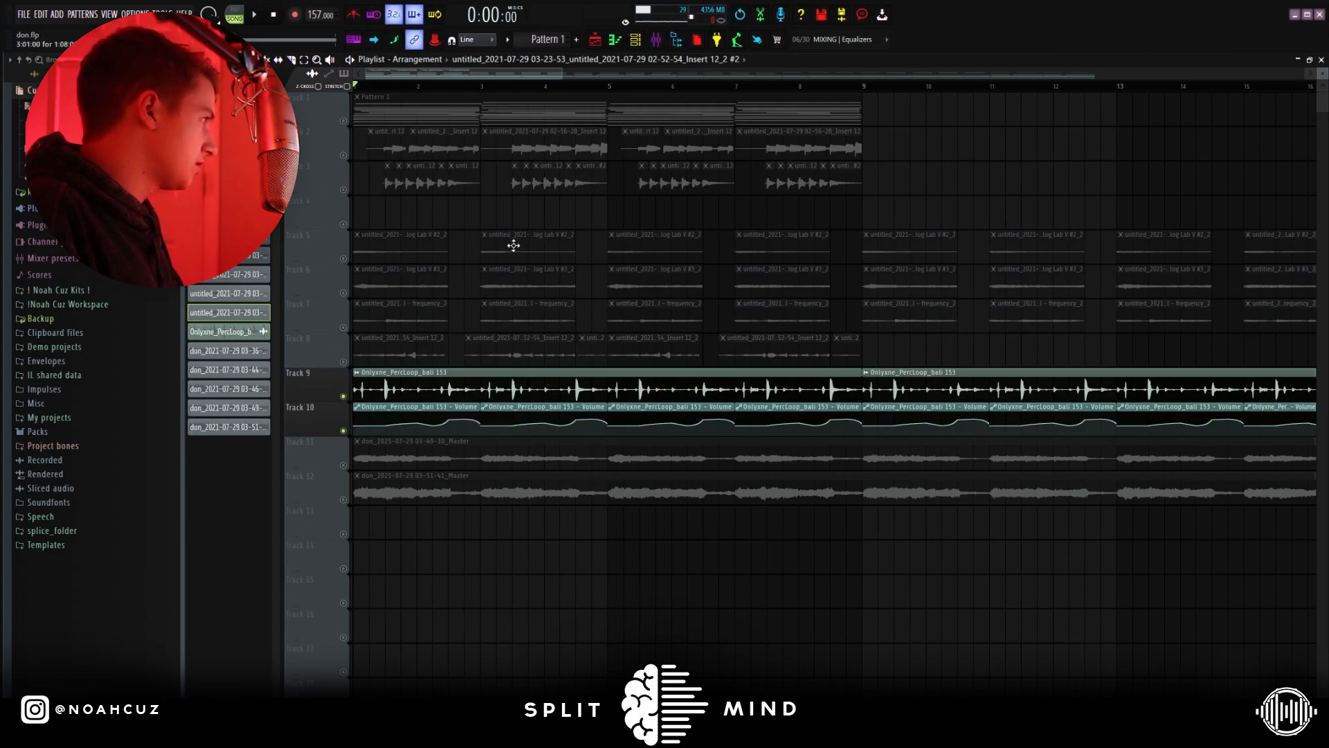
- Play back the soloed percussion loop with its volume automation on Tracks 9 and 10, and the rendered master on Track 11
{"action": "key", "text": "space"}
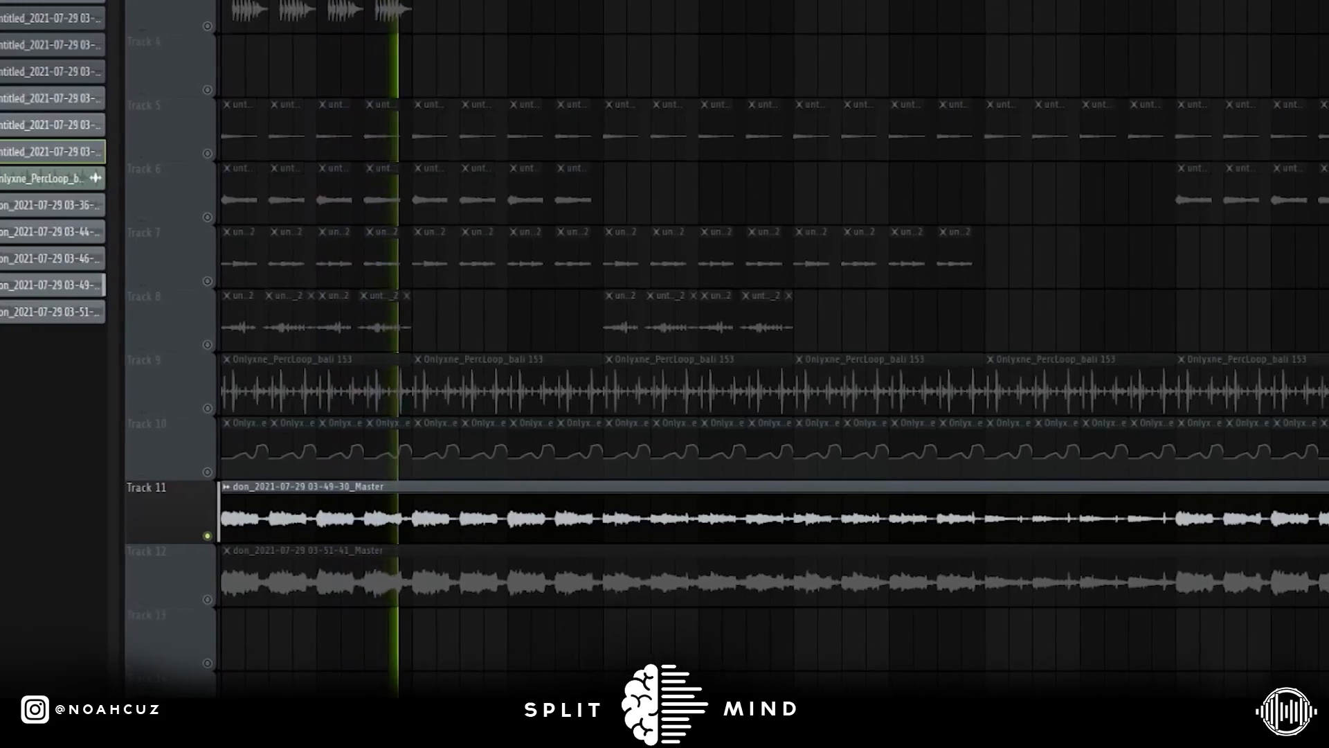
{"action": "key", "text": "space"}
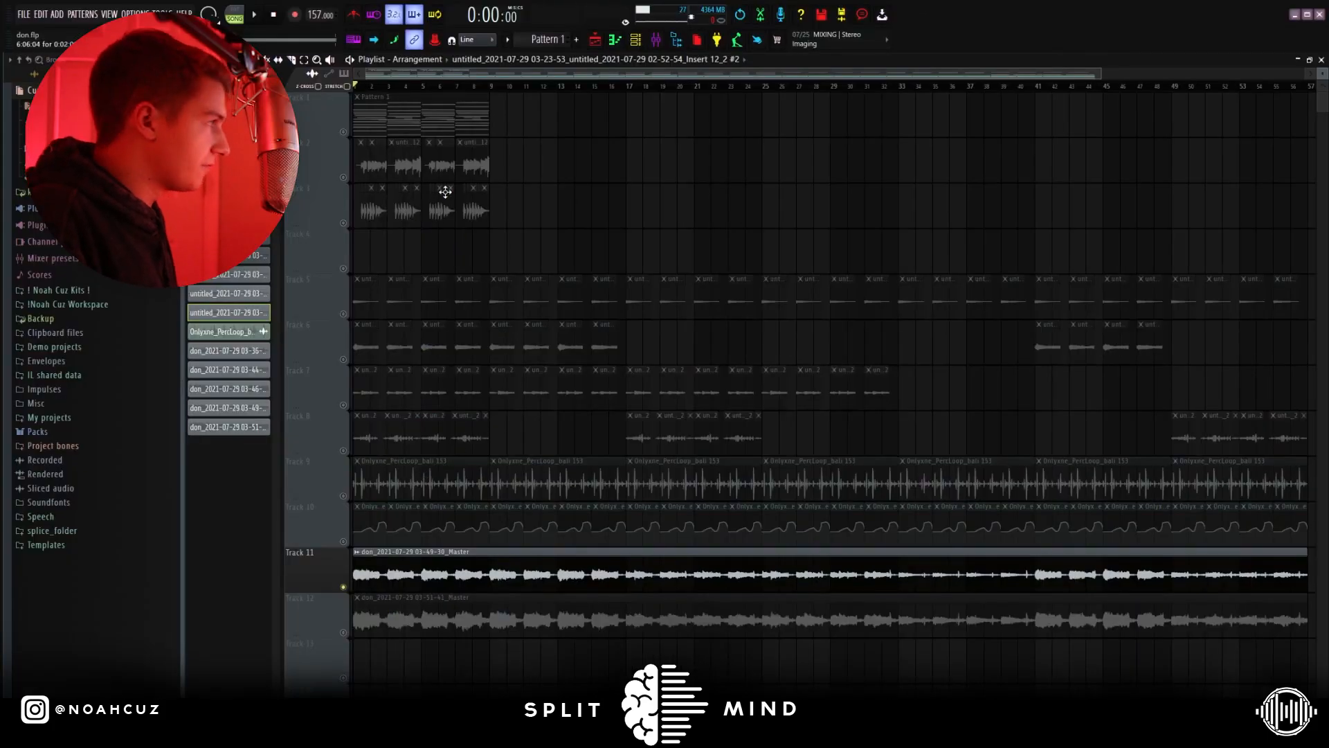
- Inspect the Ghz Lohi 3 and Ghz Lossy 3 settings on the master mixer track
{"action": "left_click", "coordinate": [656, 39]}
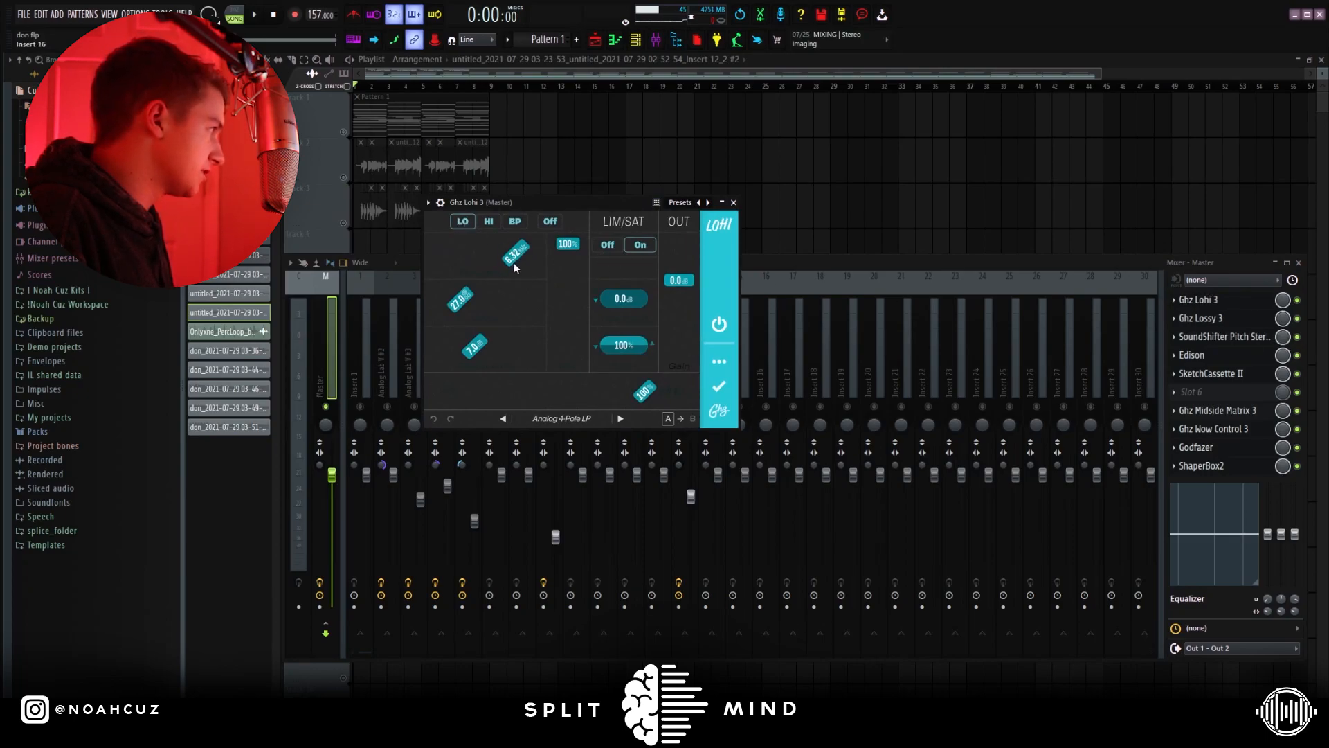
{"action": "left_click", "coordinate": [734, 202]}
{"action": "left_click", "coordinate": [1201, 319]}
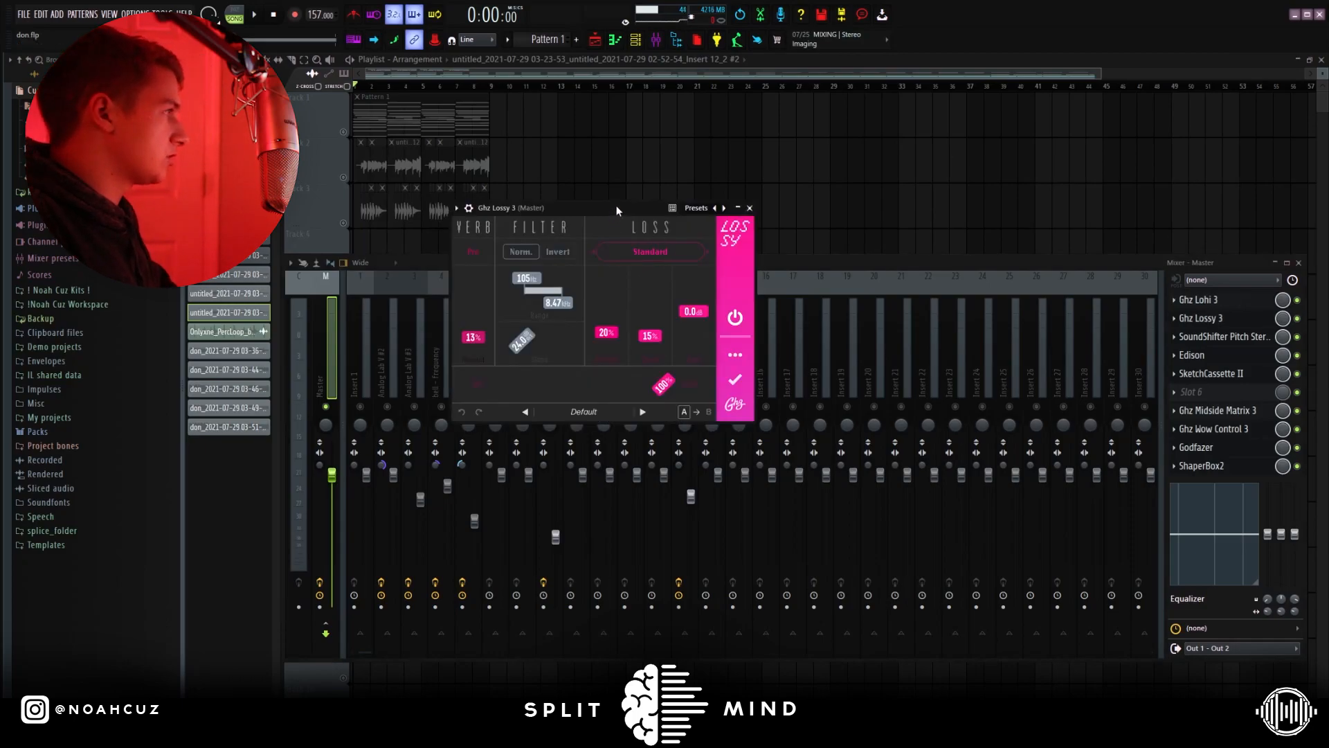
{"action": "left_click_drag", "start_coordinate": [616, 205], "coordinate": [642, 210]}
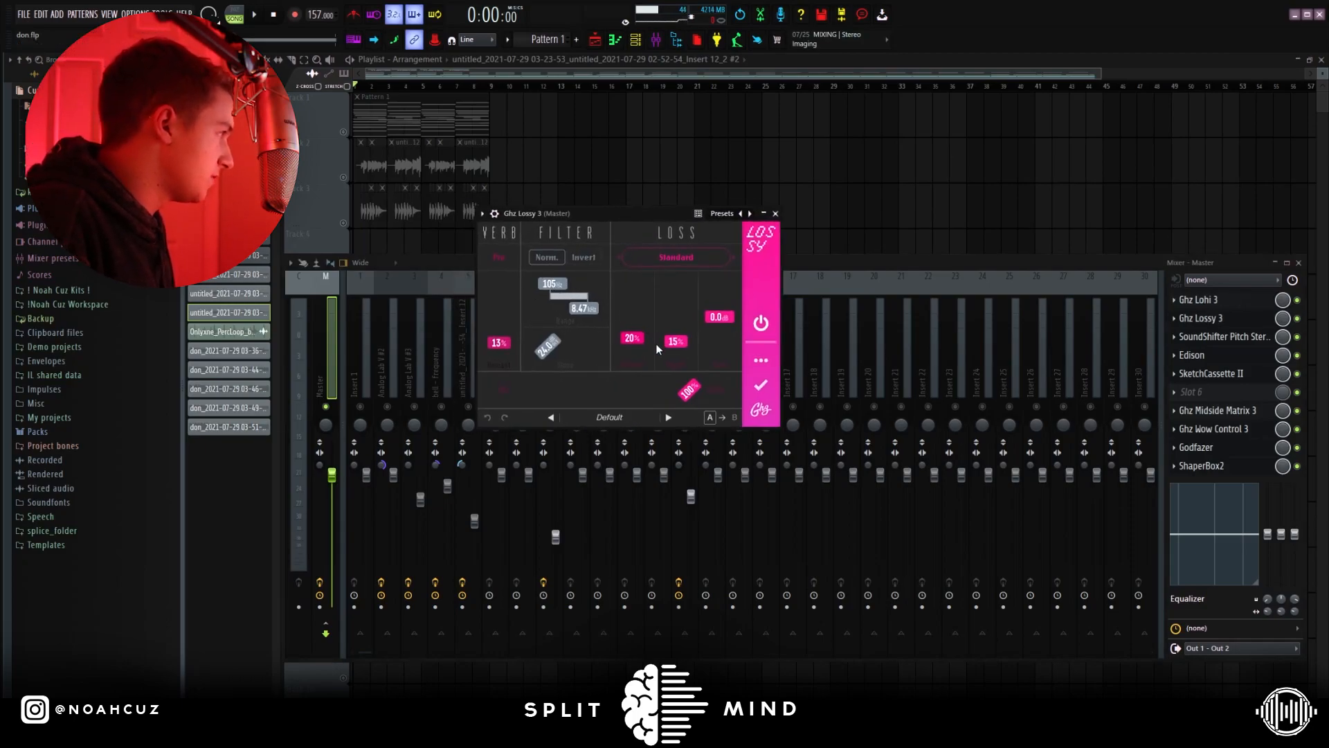
{"action": "left_click", "coordinate": [776, 213]}
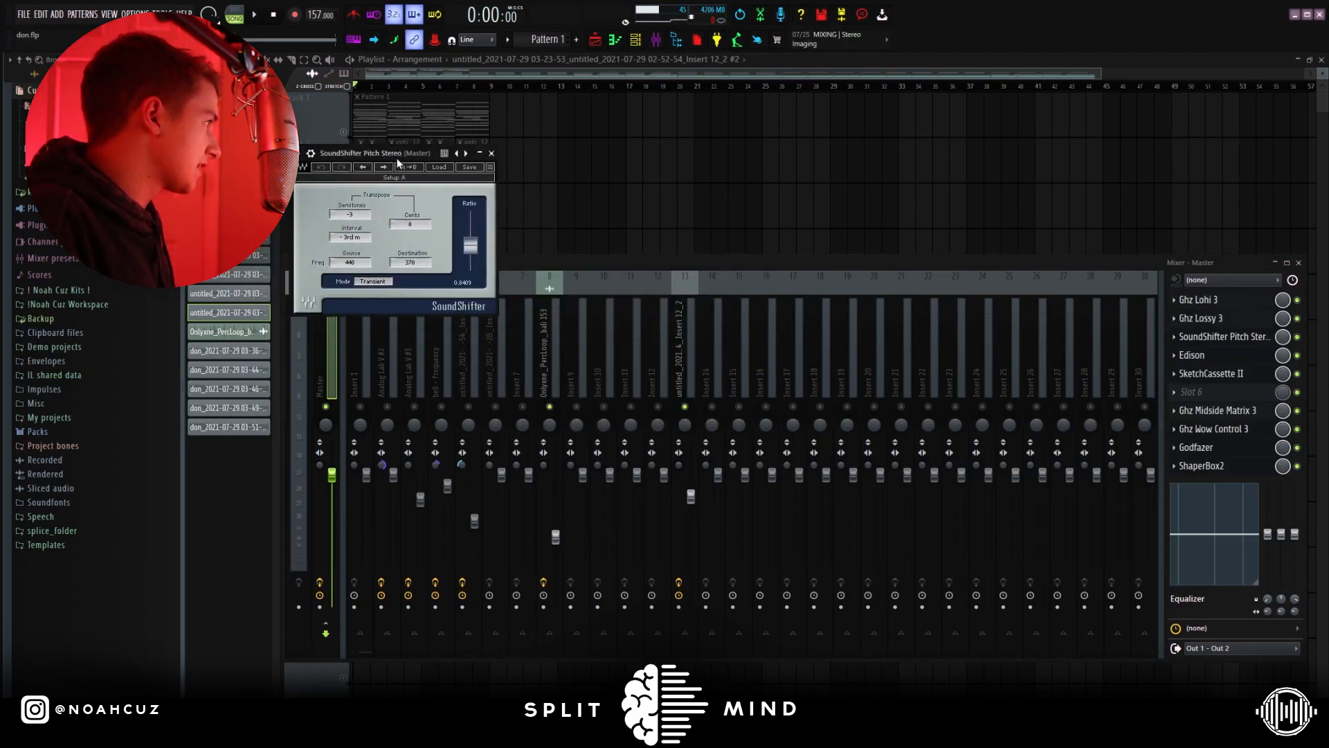
- Inspect the SoundShifter Pitch Stereo, Edison and SketchCassette II effects on the master track
{"action": "left_click_drag", "start_coordinate": [397, 169], "coordinate": [519, 194]}
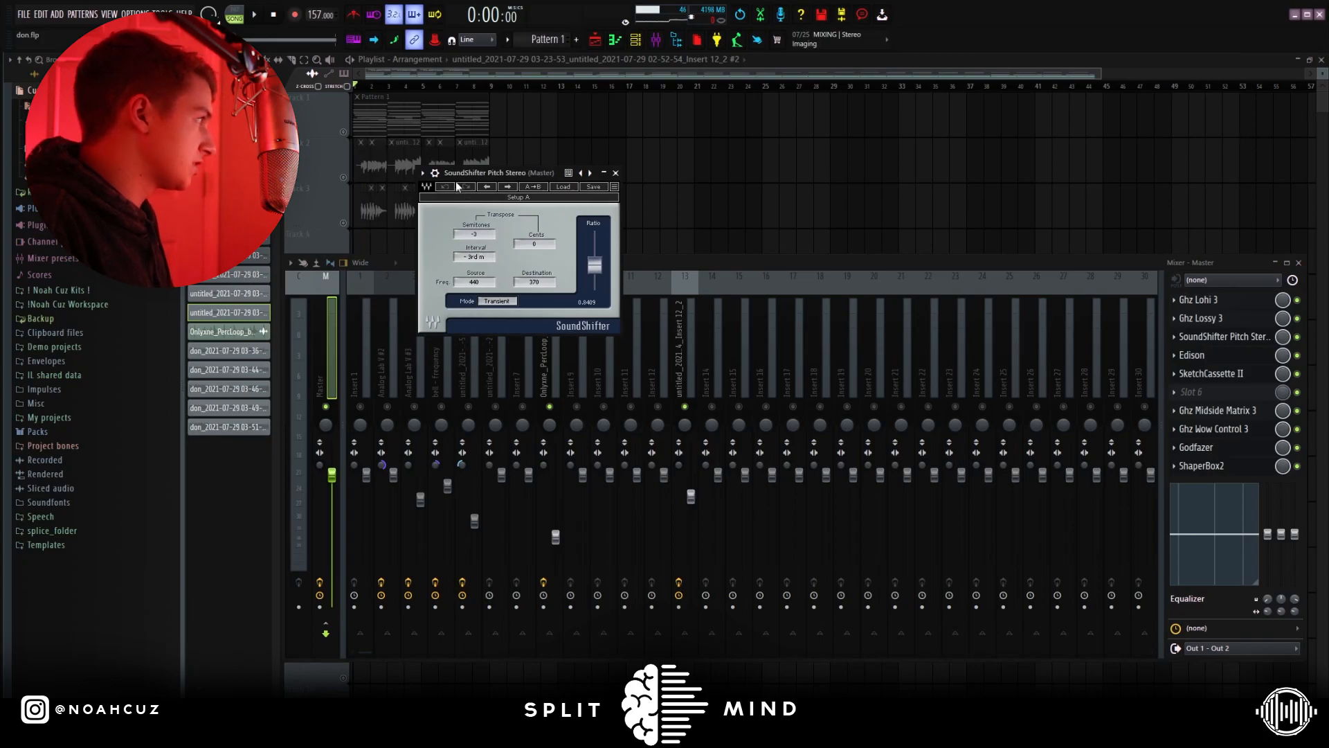
{"action": "left_click", "coordinate": [1192, 355]}
{"action": "left_click", "coordinate": [1212, 374]}
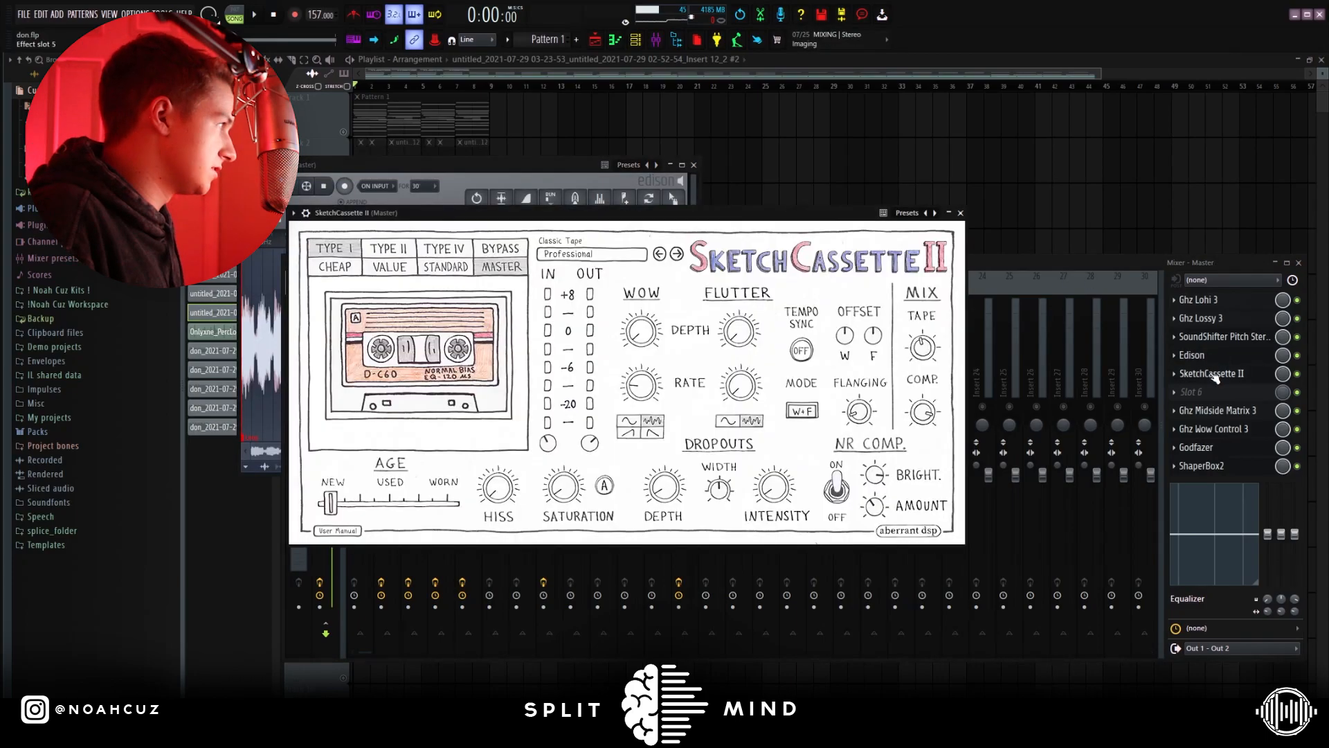
{"action": "left_click_drag", "start_coordinate": [831, 218], "coordinate": [885, 223]}
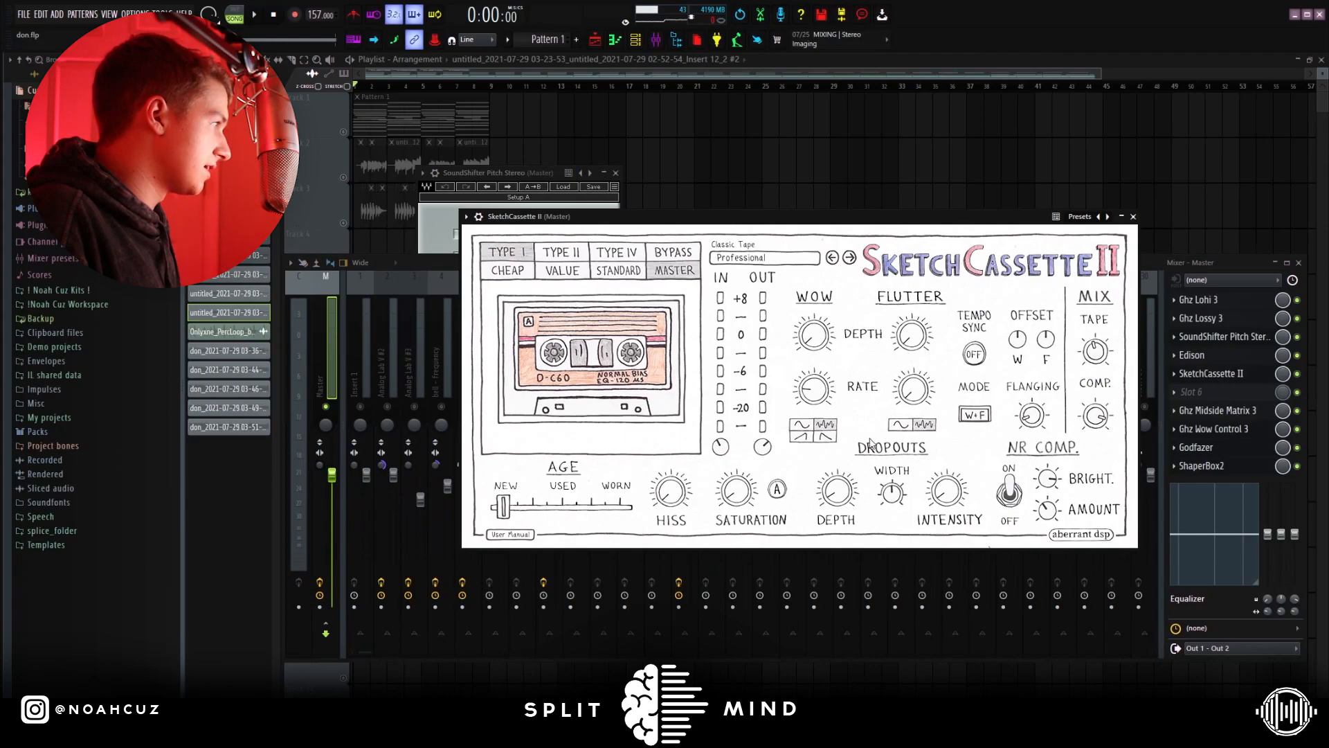
{"action": "left_click", "coordinate": [1134, 217]}
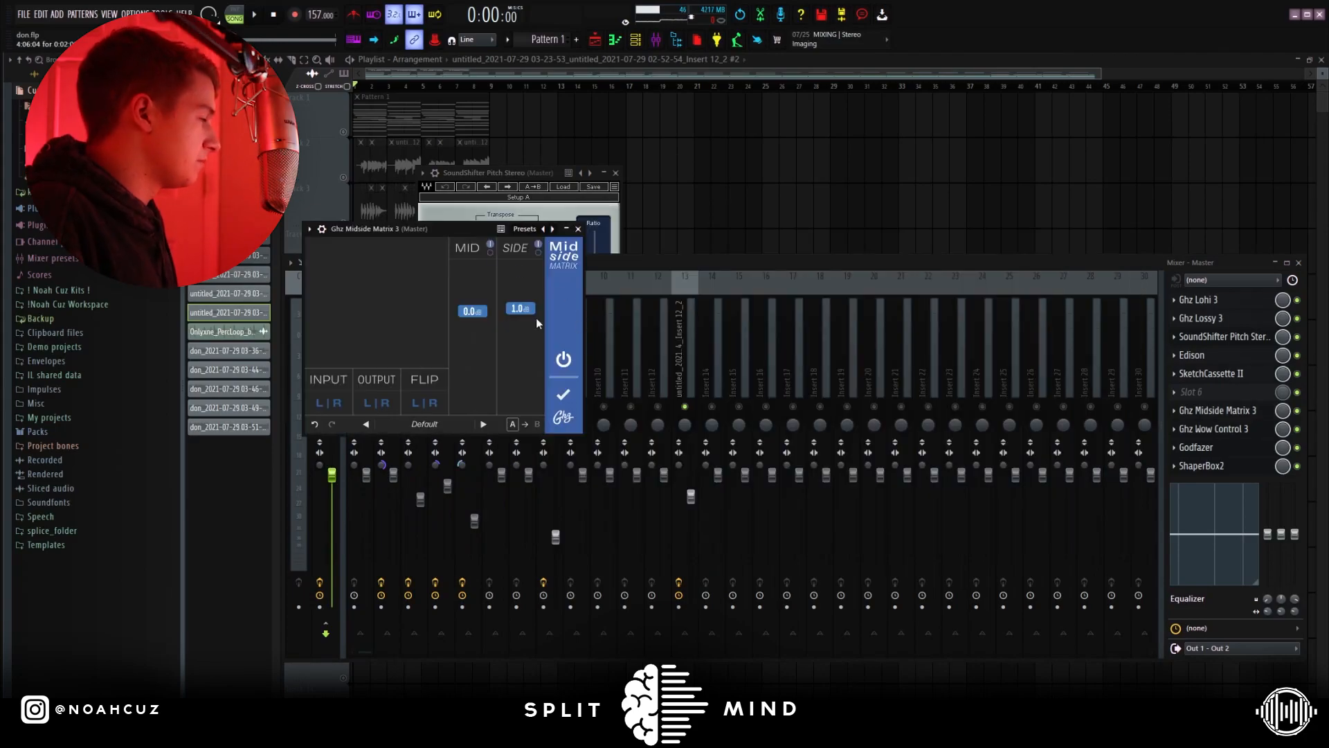
- Inspect the Ghz Midside Matrix 3, Ghz Wow Control 3, Godfazer and ShaperBox2 effects on the master track, and return to the playlist
{"action": "left_click", "coordinate": [1203, 427]}
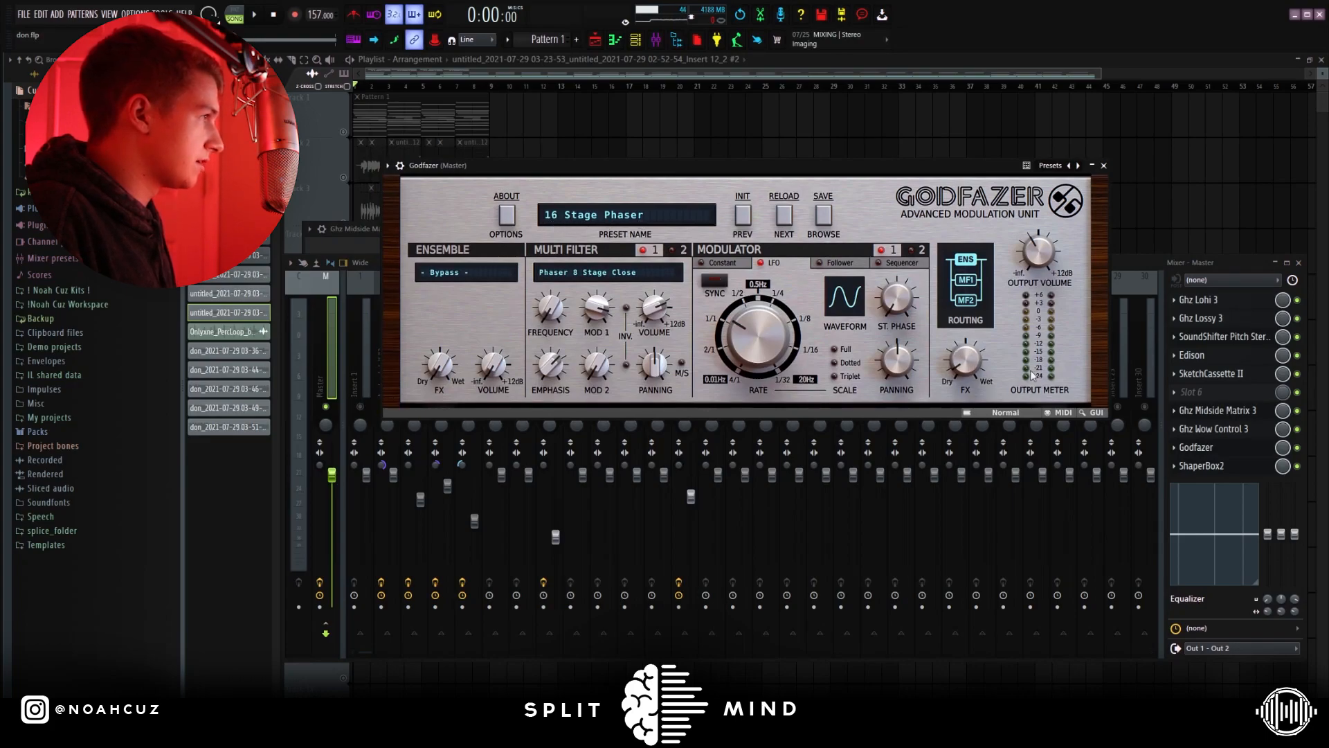
{"action": "left_click", "coordinate": [1103, 167]}
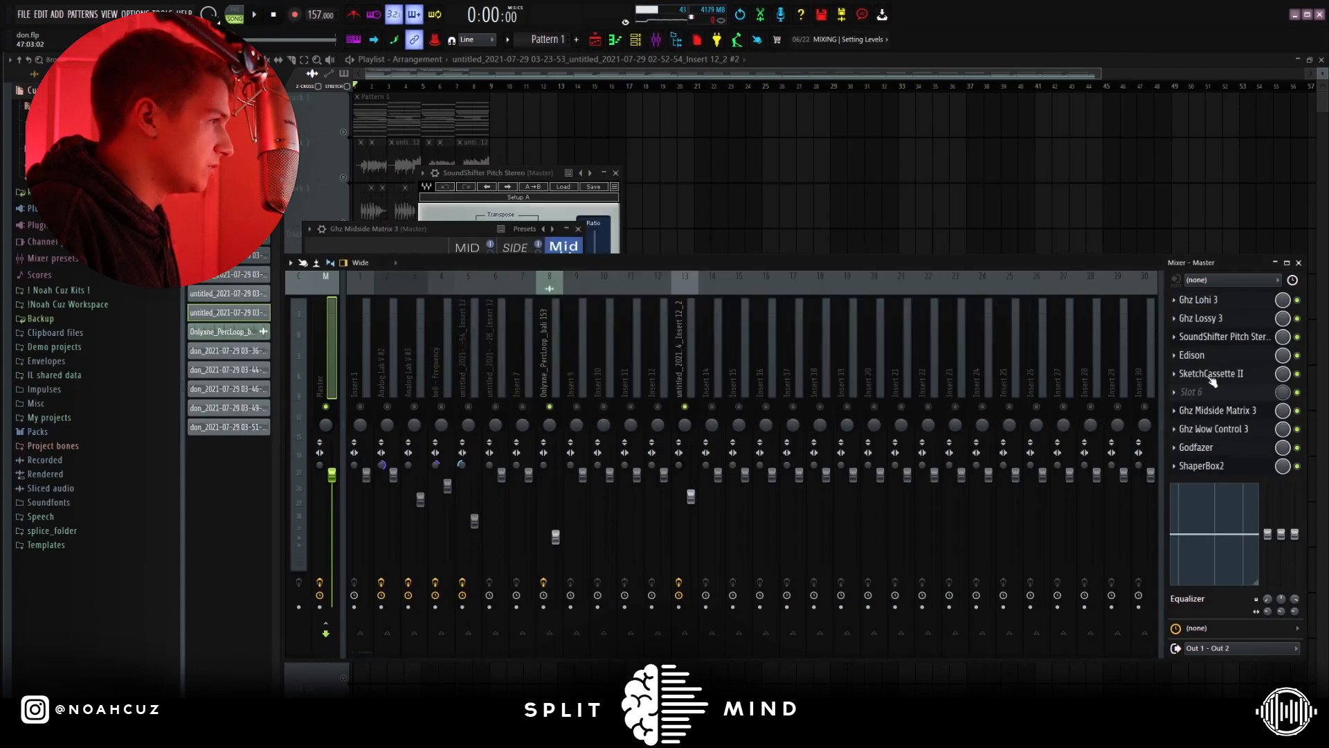
{"action": "left_click", "coordinate": [1201, 465]}
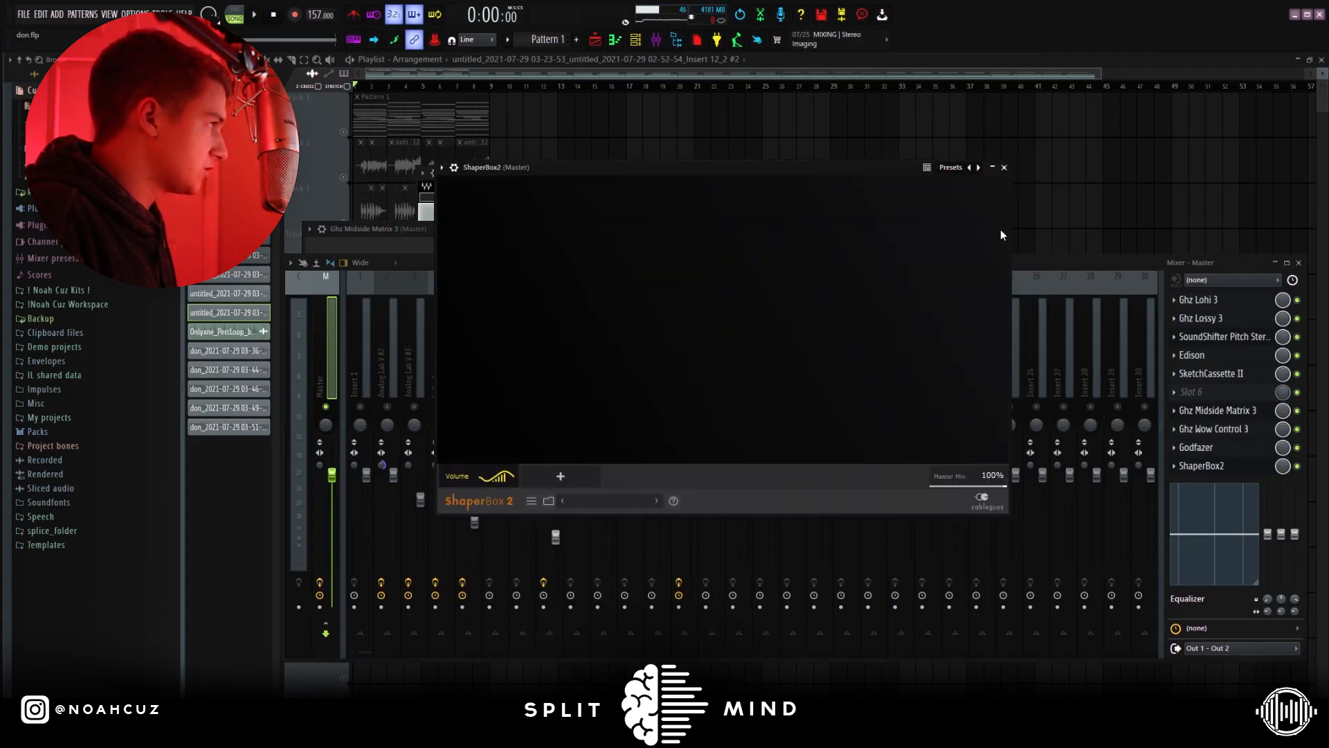
{"action": "left_click", "coordinate": [1003, 167]}
{"action": "key", "text": "F5"}
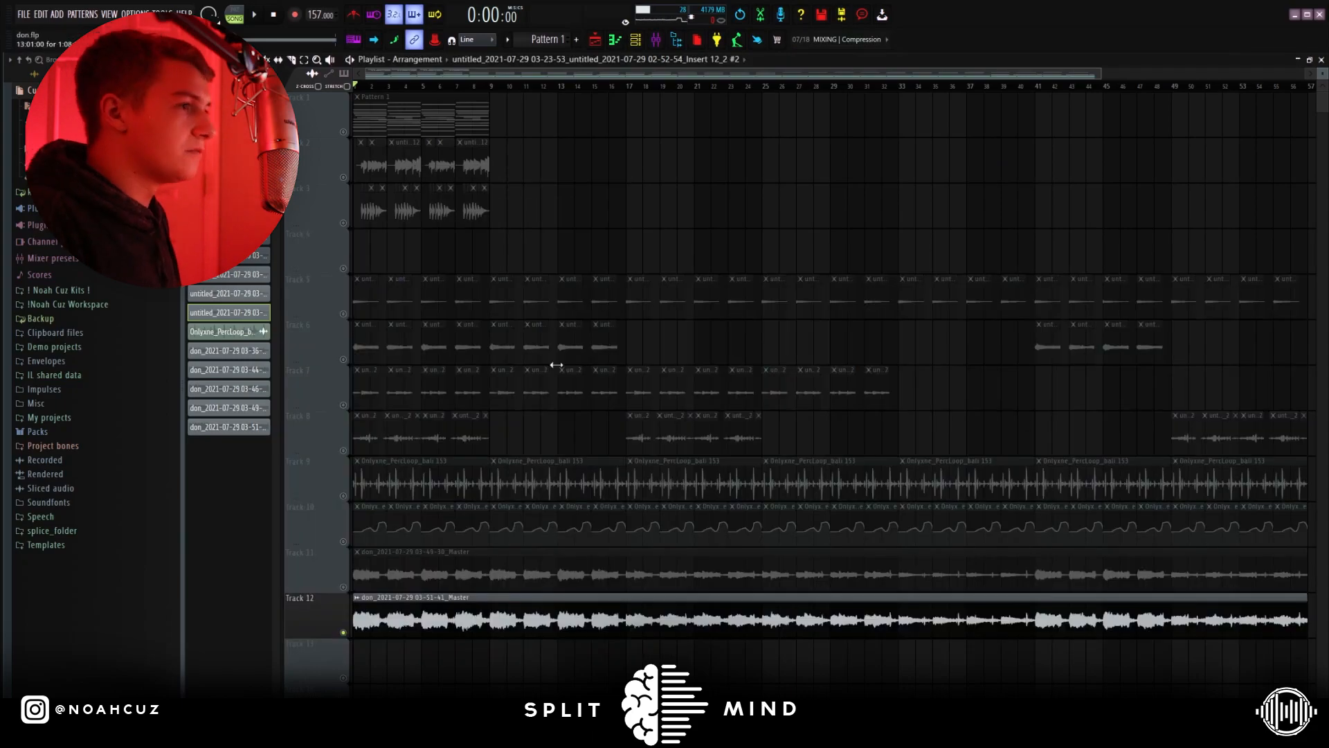